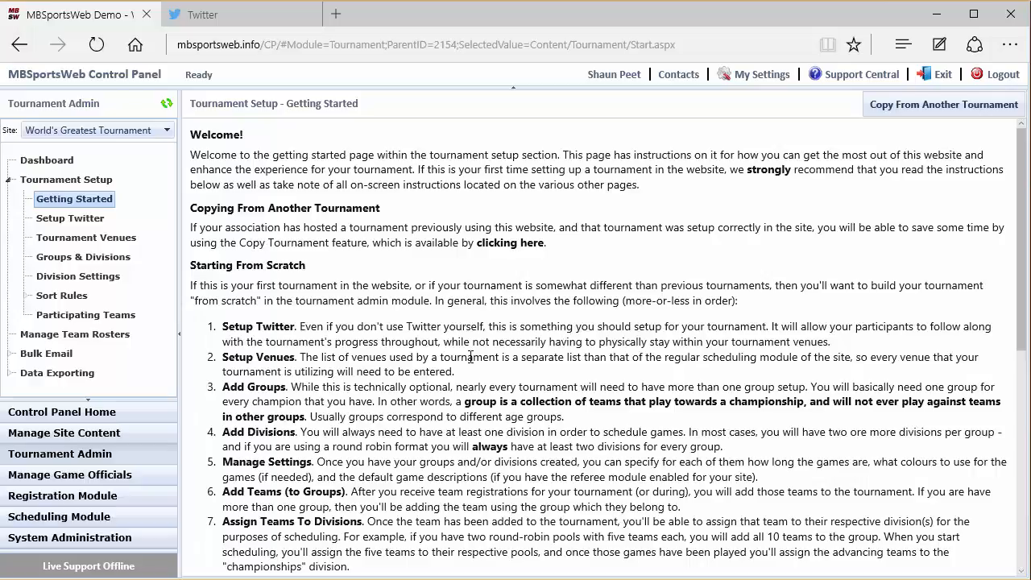
# - Read through the Getting Started instructions for setting up a tournament
pyautogui.scroll(-5, 470, 357)
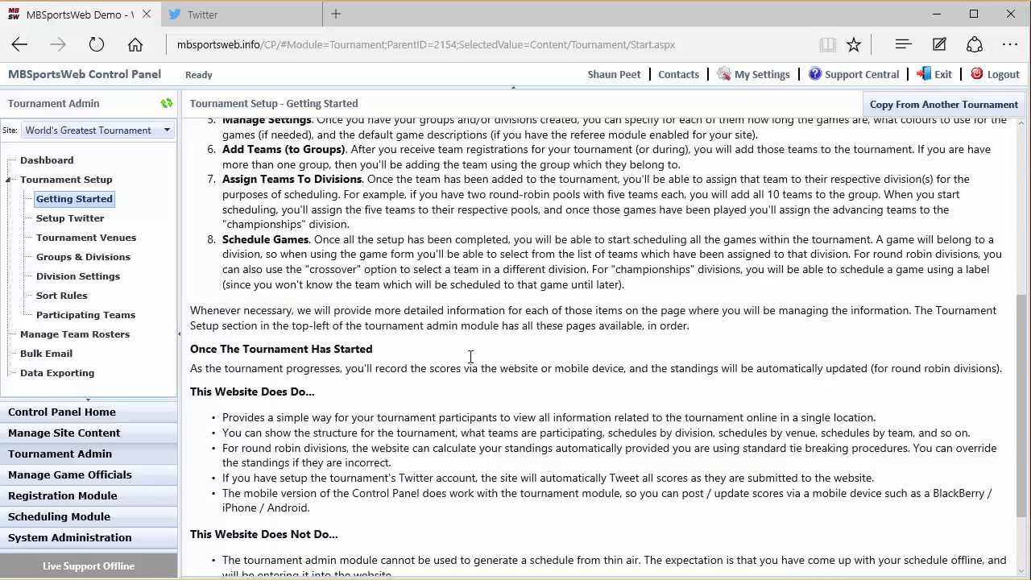
pyautogui.scroll(-2, 471, 360)
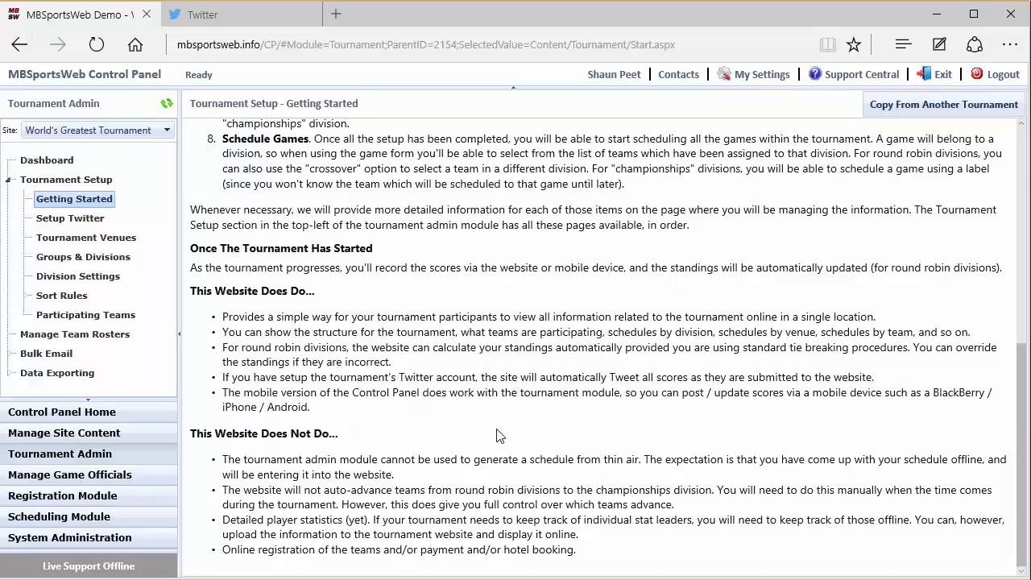
pyautogui.scroll(5, 496, 449)
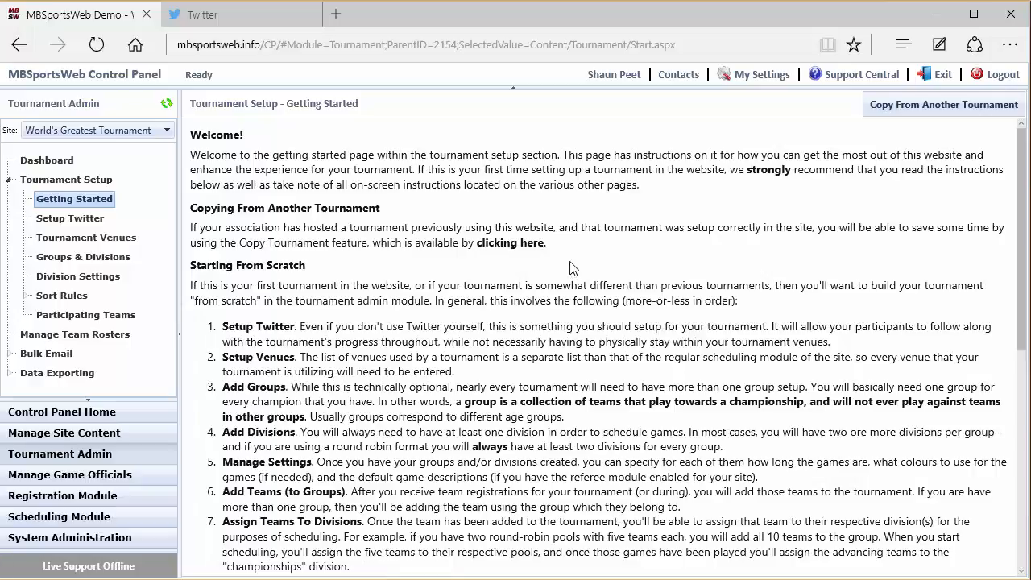
# - Set the tournament's Twitter account name to mbsportsweb and save the social networking settings
pyautogui.click(69, 225)
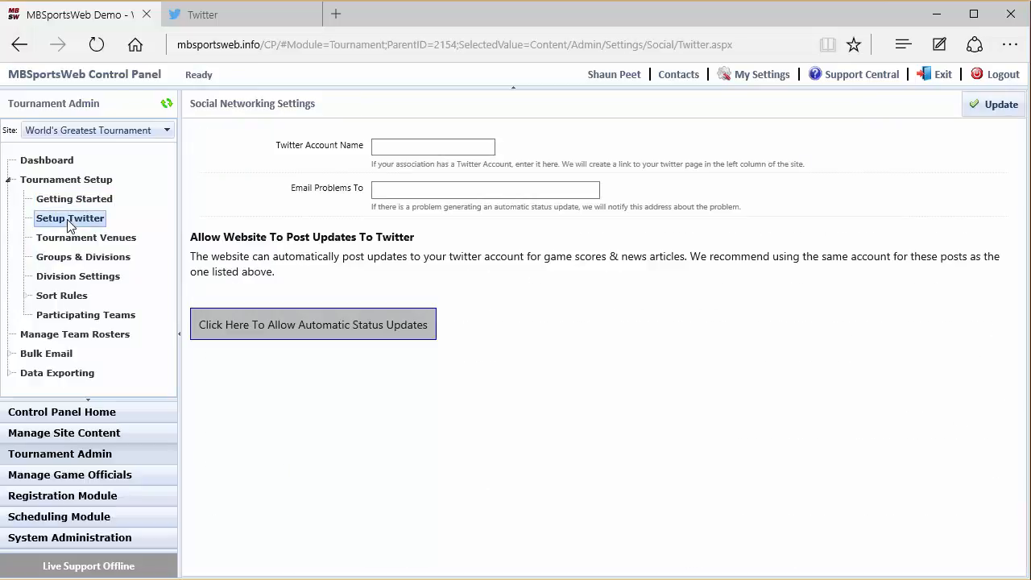
pyautogui.click(240, 19)
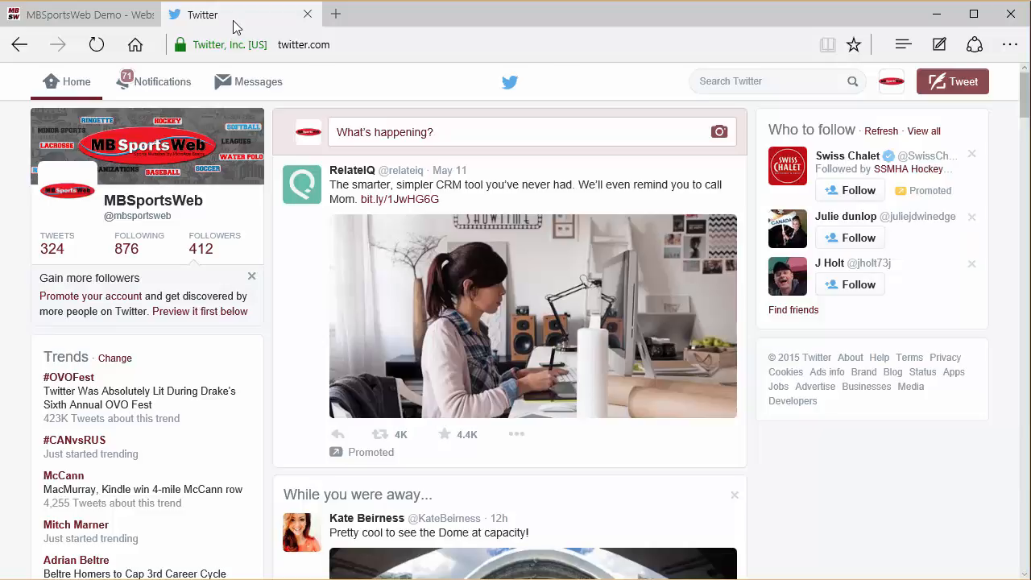
pyautogui.click(87, 18)
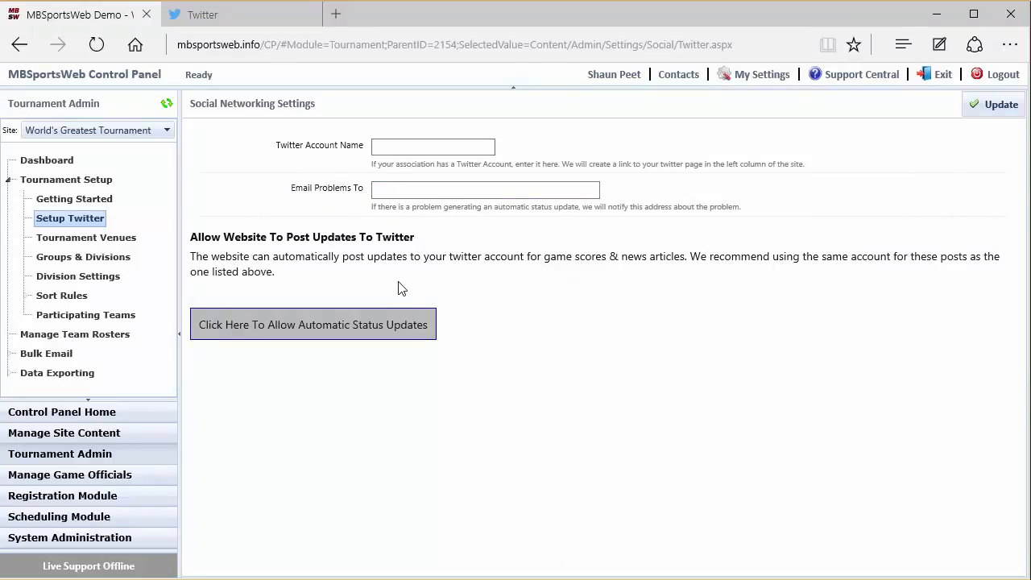
pyautogui.click(380, 153)
pyautogui.write('mbsportsweb')
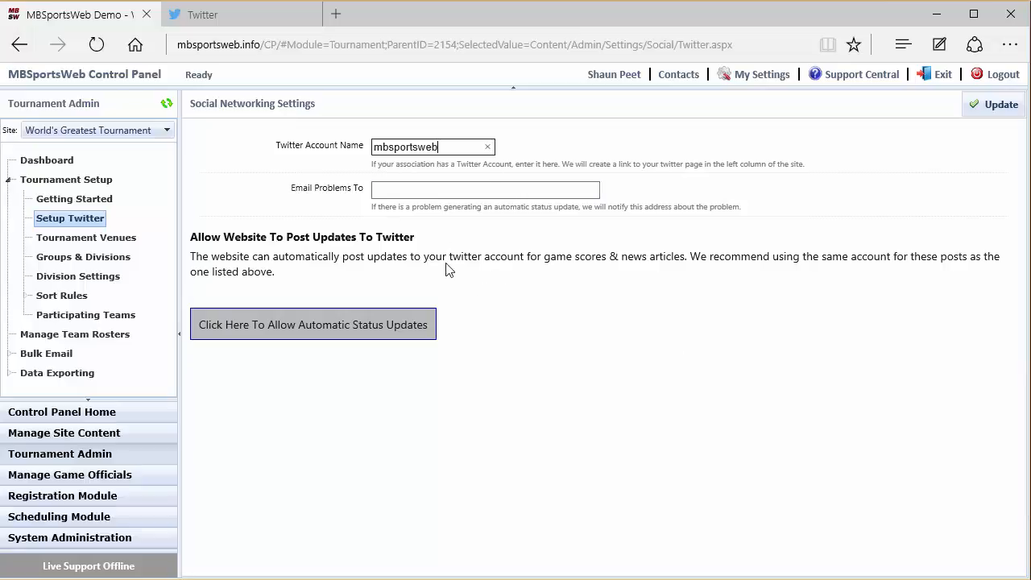
pyautogui.click(995, 113)
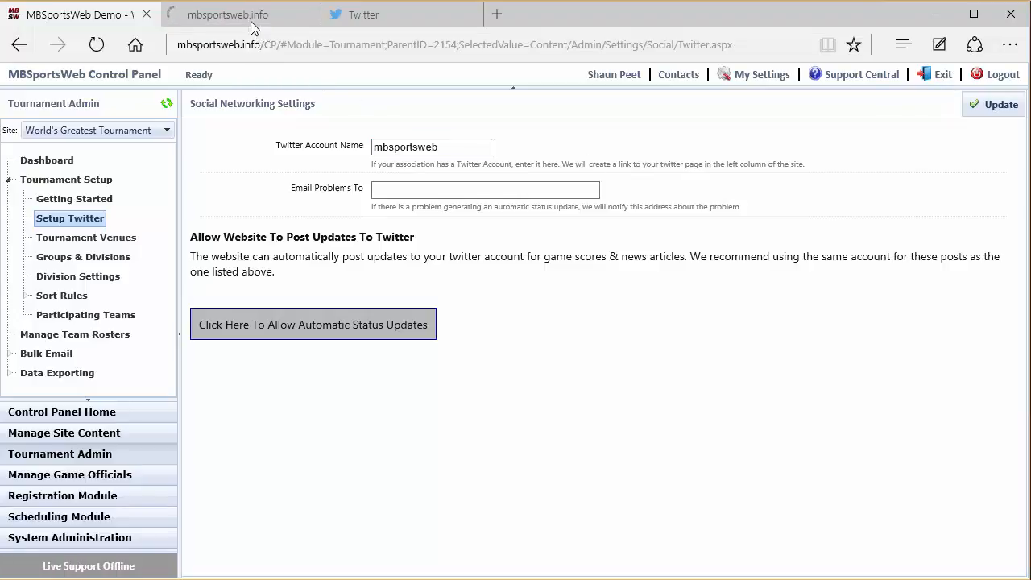
# - Check the public World's Greatest Tournament page for the Twitter link and the tweets feed
pyautogui.click(245, 16)
pyautogui.scroll(-8, 751, 337)
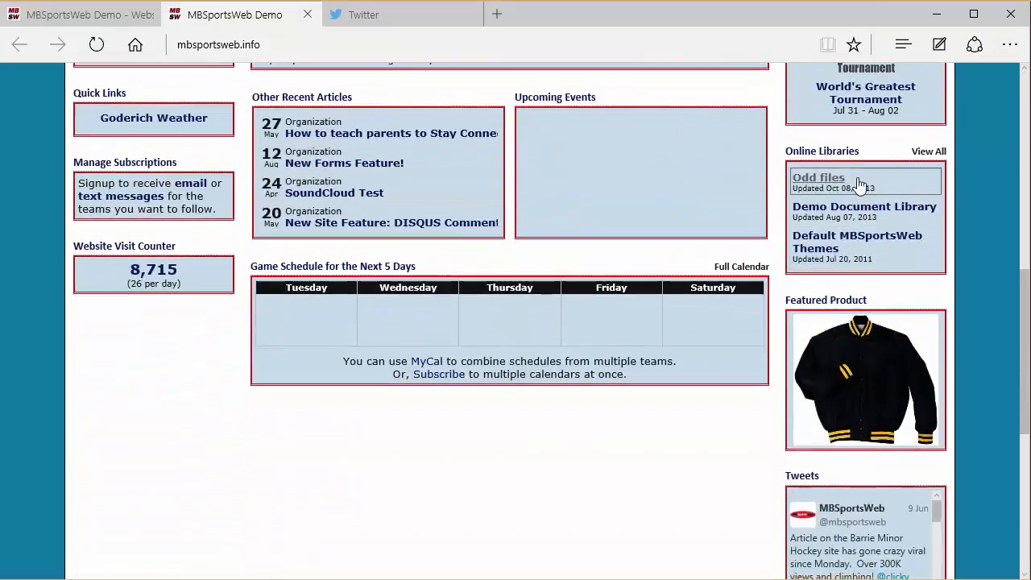
pyautogui.scroll(2, 871, 167)
pyautogui.click(871, 168)
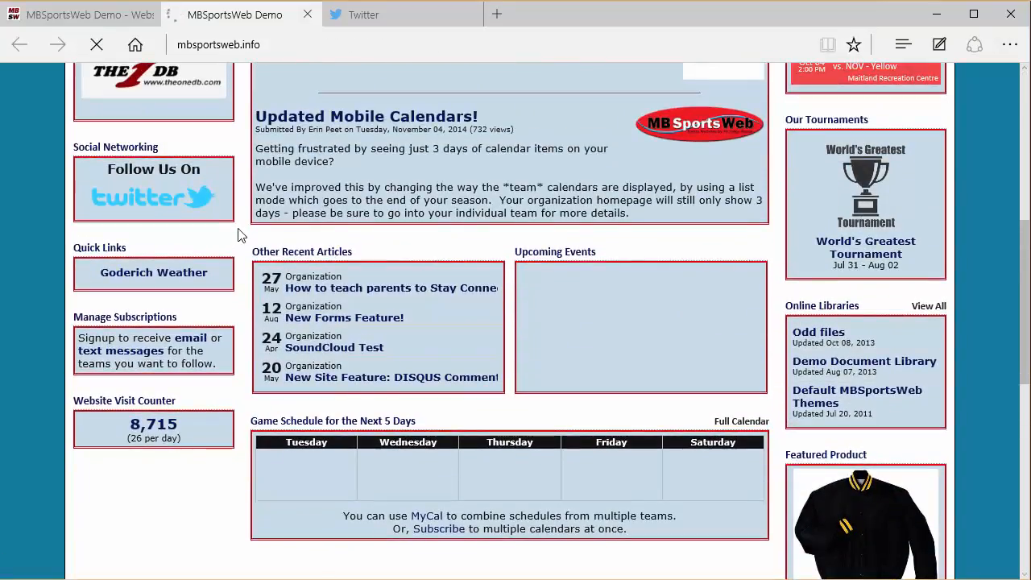
pyautogui.scroll(-2, 390, 401)
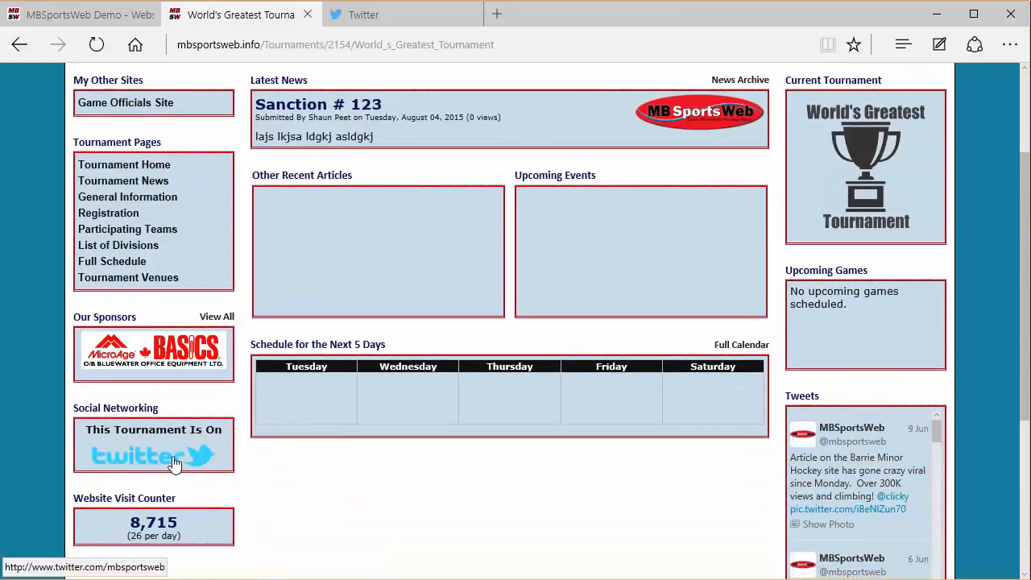
pyautogui.scroll(2, 277, 424)
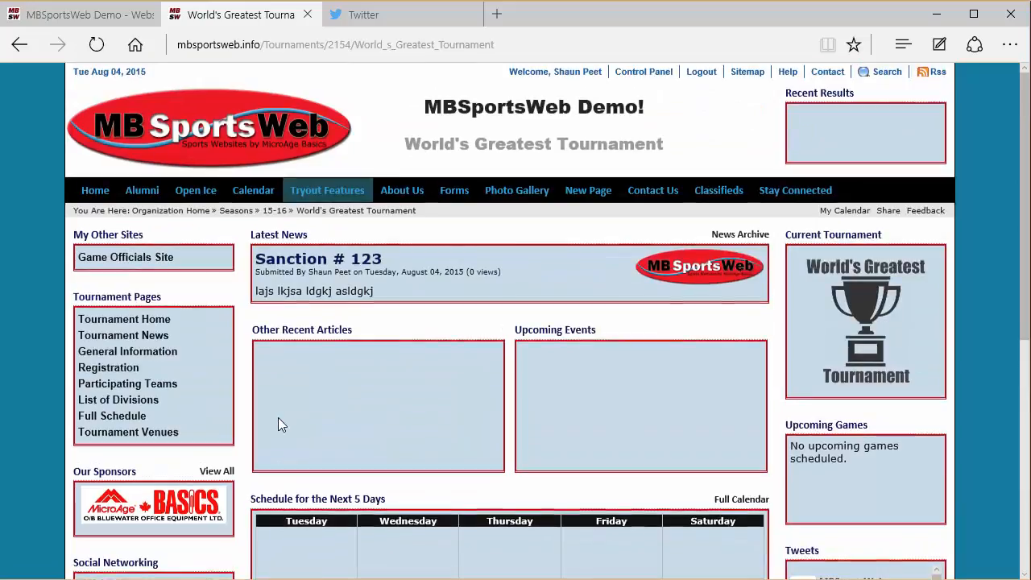
# - Allow automatic status updates for the tournament and authorize MBSportsWeb to use the Twitter account
pyautogui.click(77, 16)
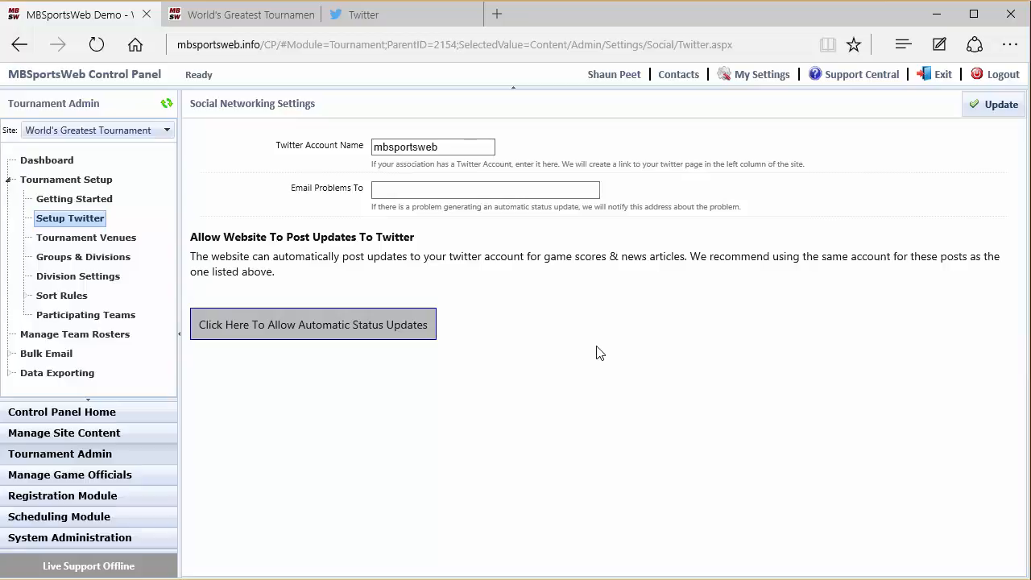
pyautogui.click(314, 330)
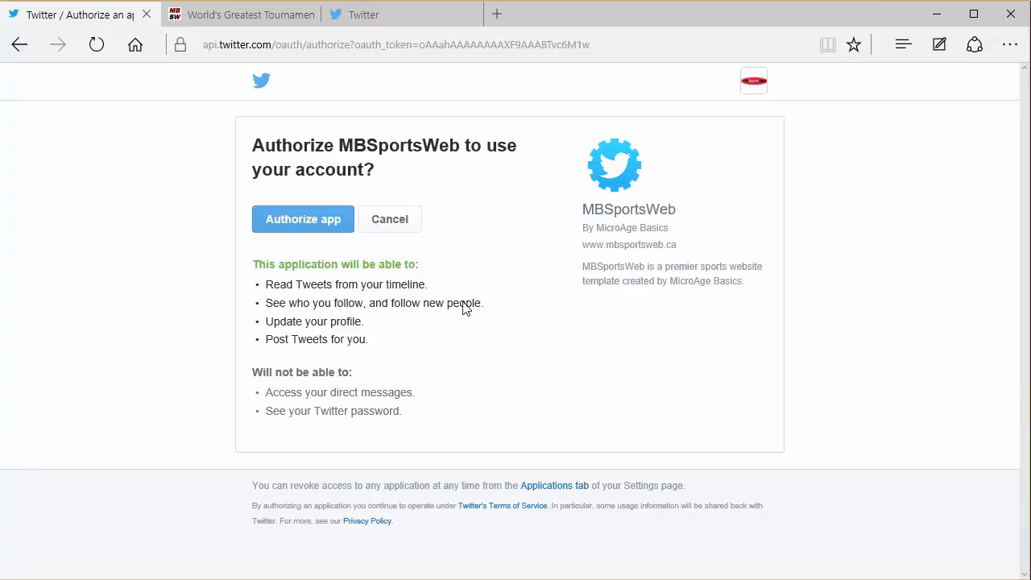
pyautogui.click(299, 231)
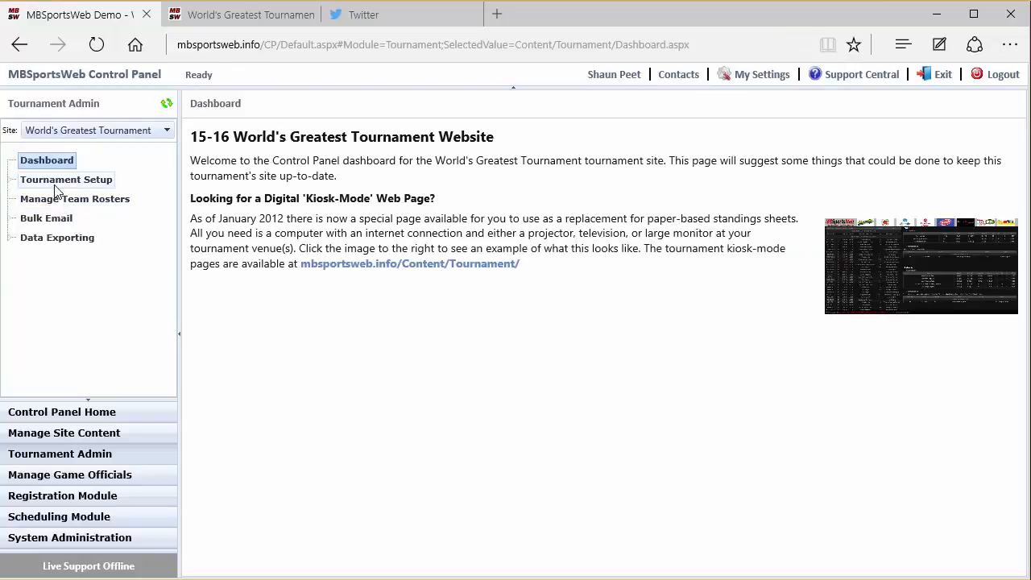
# - Check in the tournament's Twitter settings which account posts the updates, and stop the automatic status updates
pyautogui.click(55, 185)
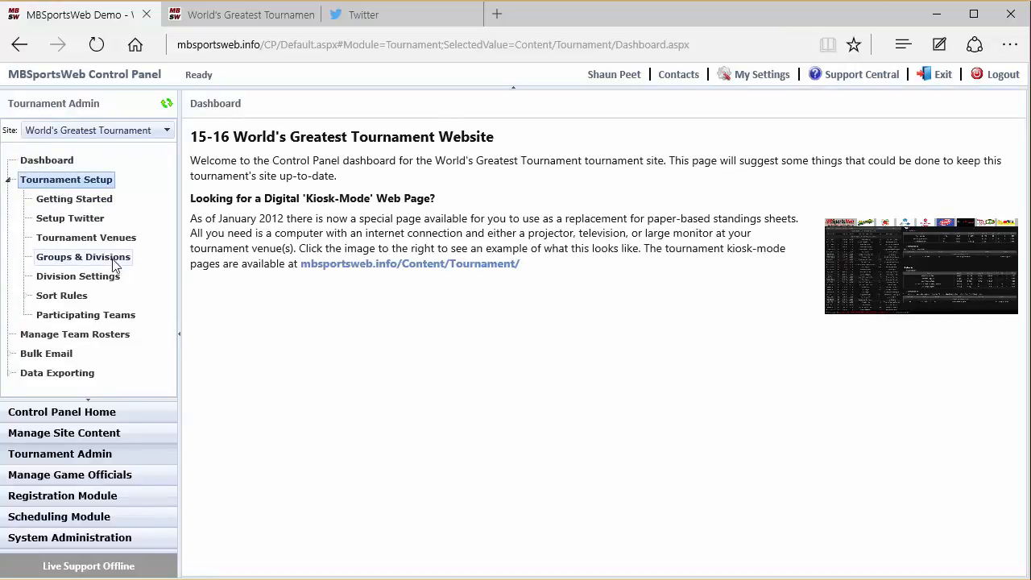
pyautogui.click(100, 222)
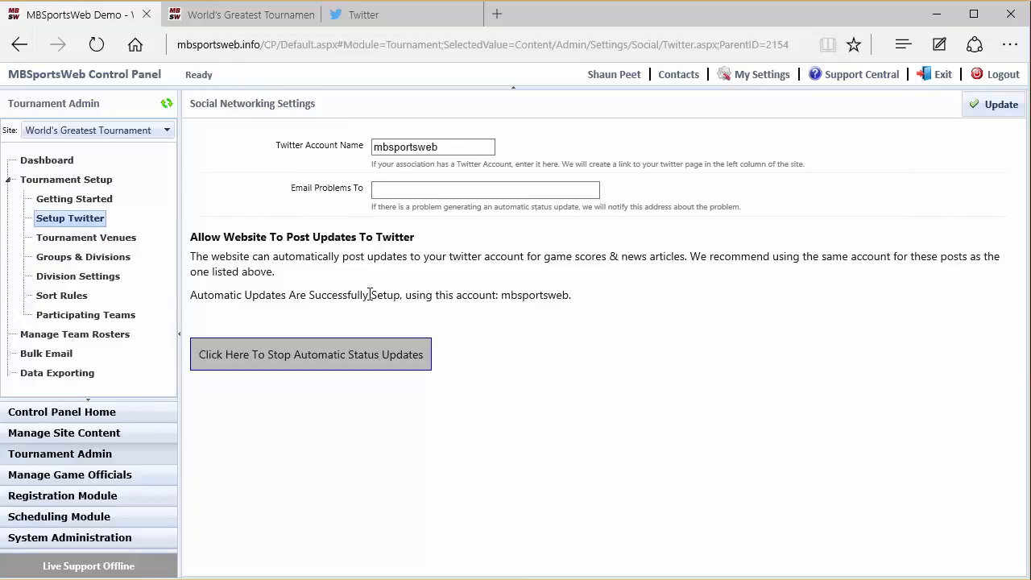
pyautogui.doubleClick(552, 294)
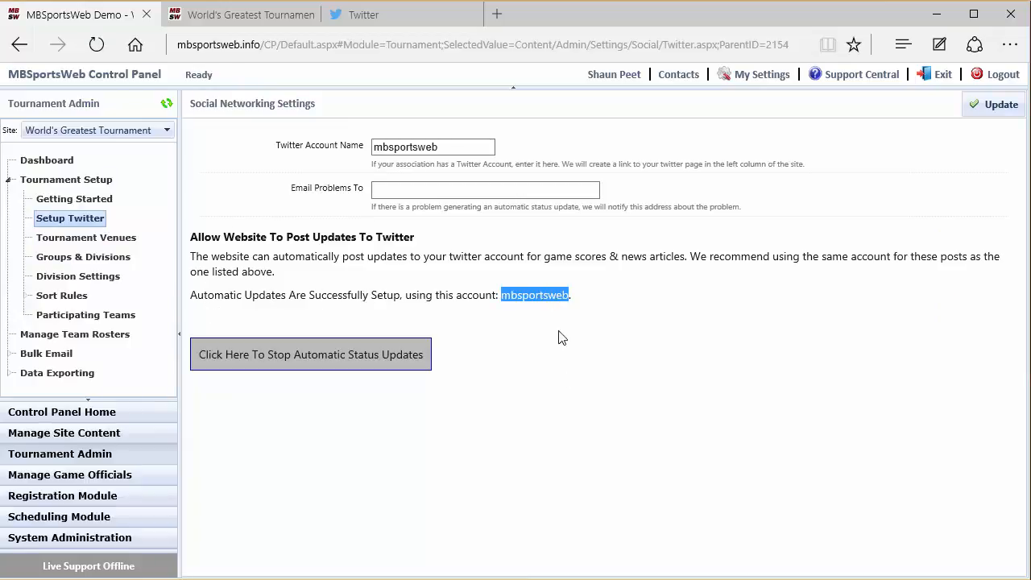
pyautogui.click(560, 398)
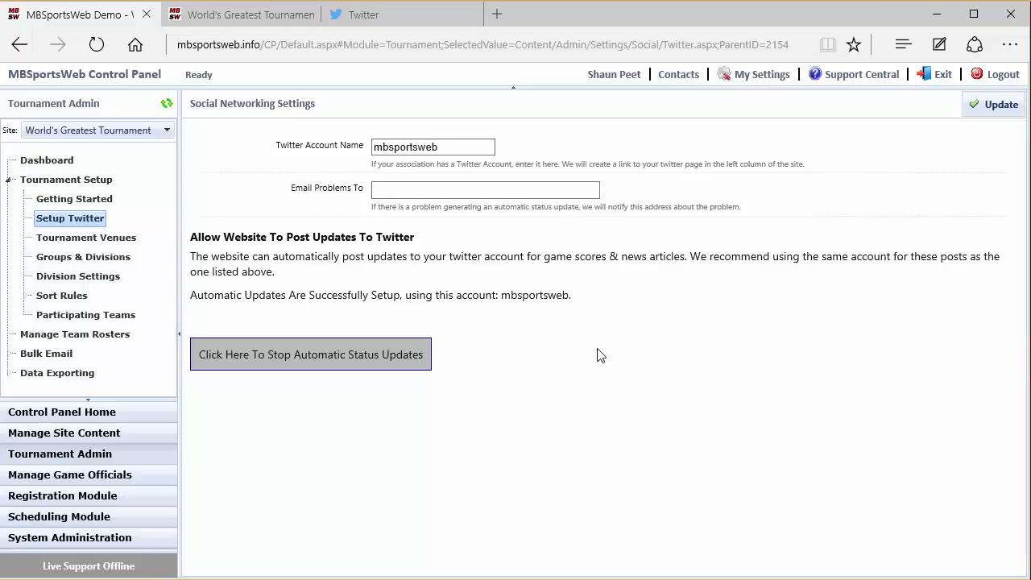
pyautogui.click(314, 360)
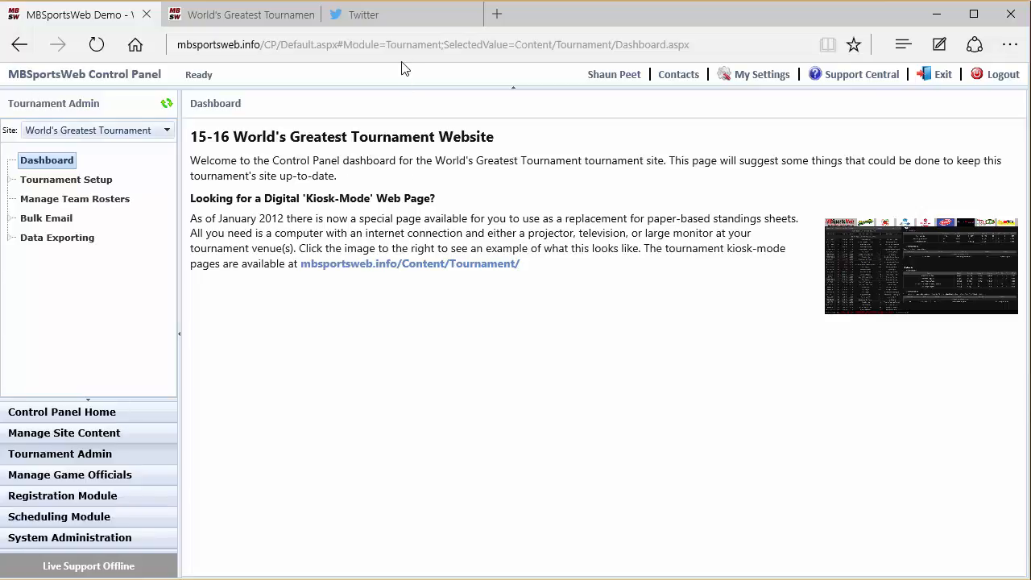
# - Add a tournament venue named Sample Venue #1 with the abbreviation SV1
pyautogui.click(57, 181)
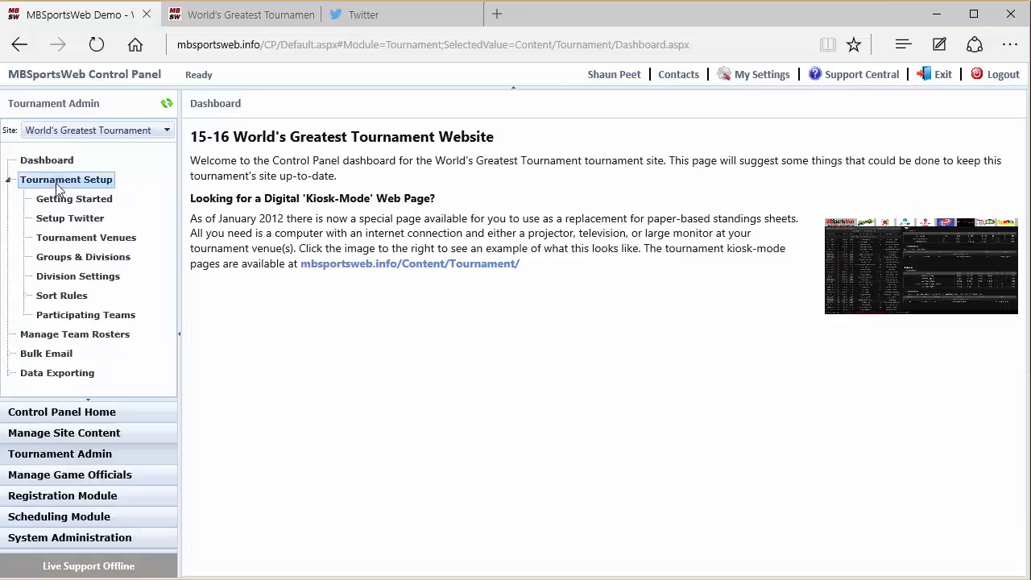
pyautogui.click(76, 238)
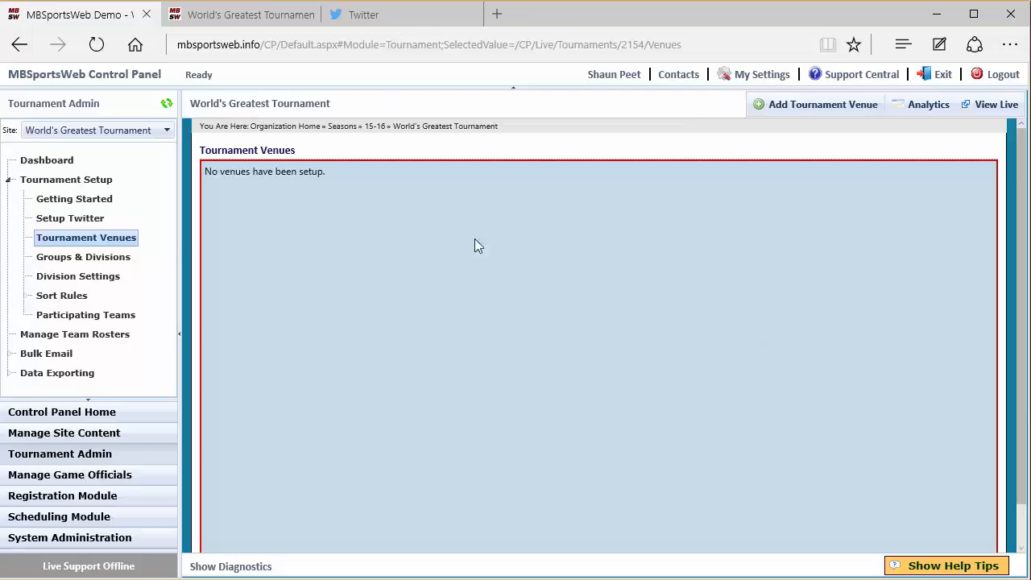
pyautogui.click(812, 110)
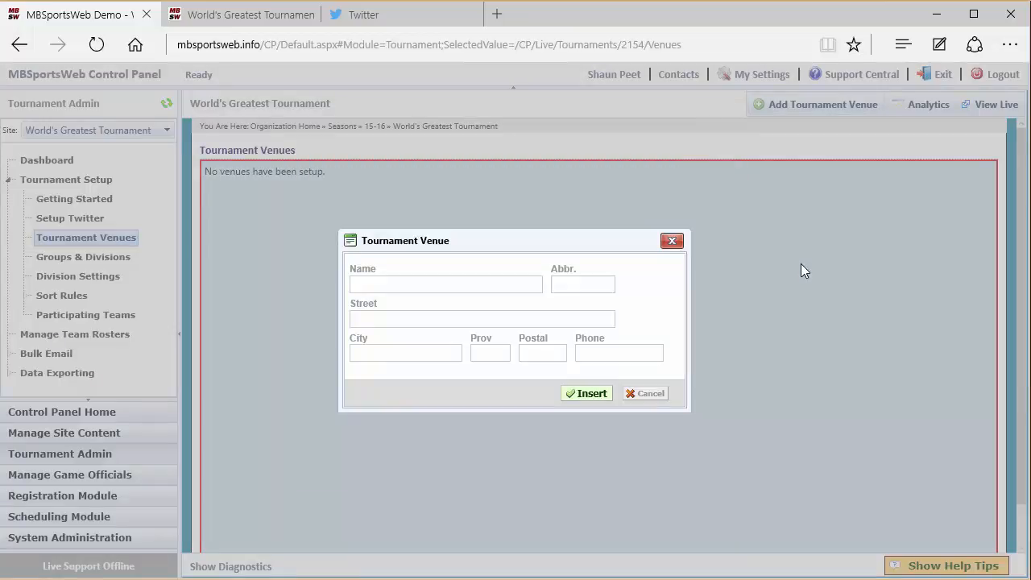
pyautogui.click(454, 284)
pyautogui.write('Sample Venue #1')
pyautogui.press('Tab')
pyautogui.click(586, 393)
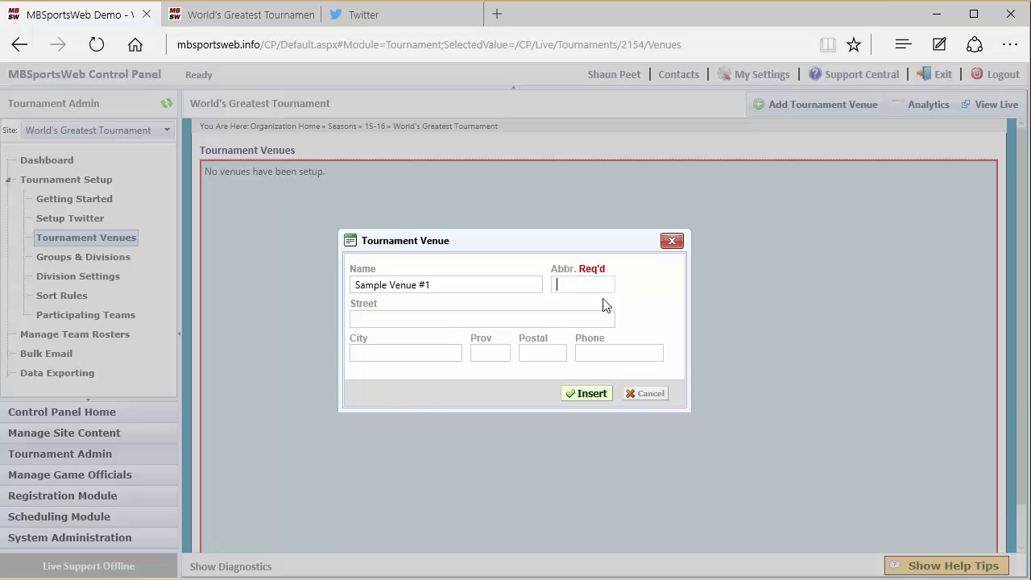
pyautogui.click(561, 284)
pyautogui.write('SV1')
pyautogui.click(599, 393)
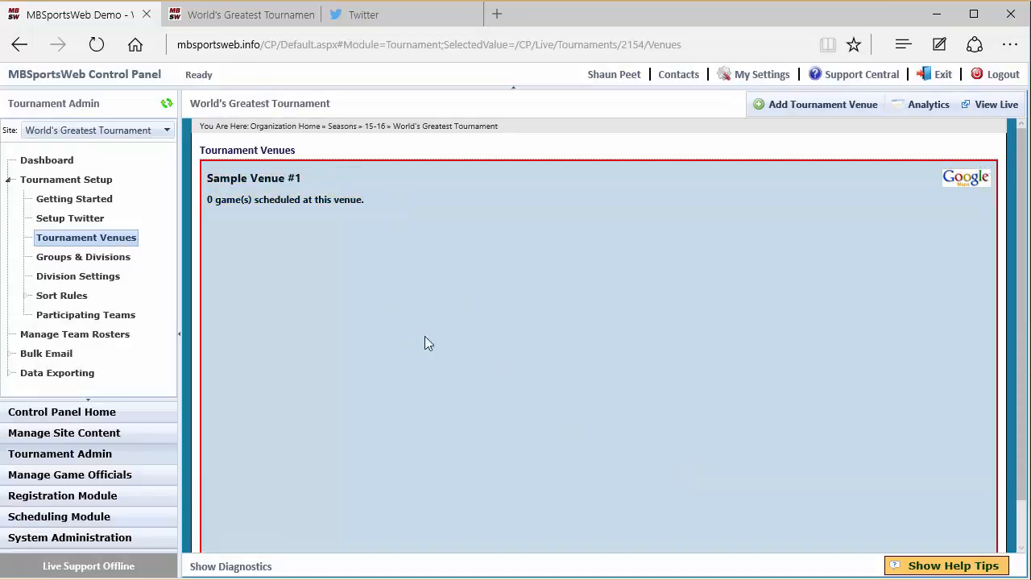
# - Review the details of Sample Venue #1 and delete it from the tournament venues
pyautogui.click(463, 197)
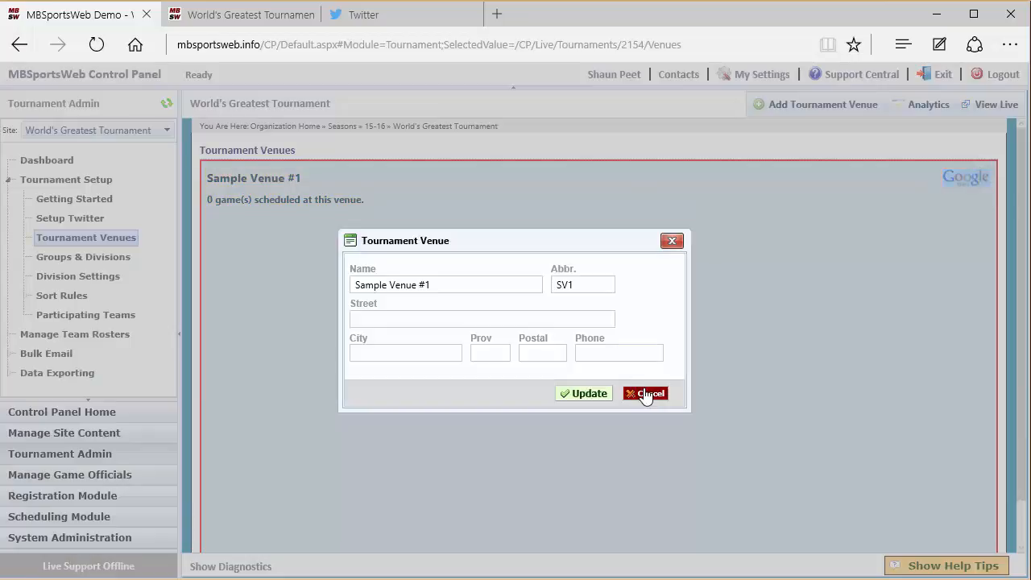
pyautogui.click(646, 394)
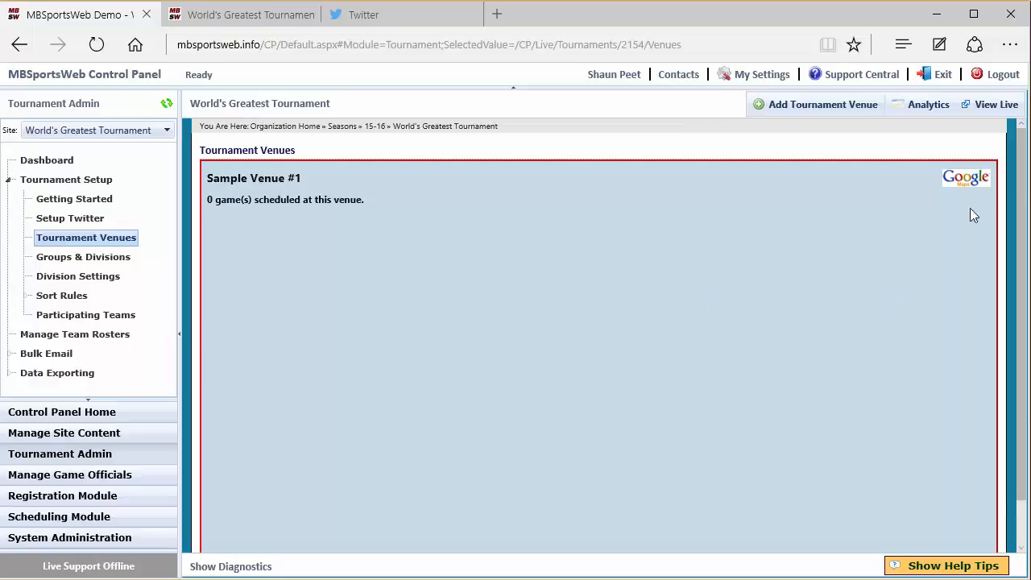
pyautogui.click(989, 181)
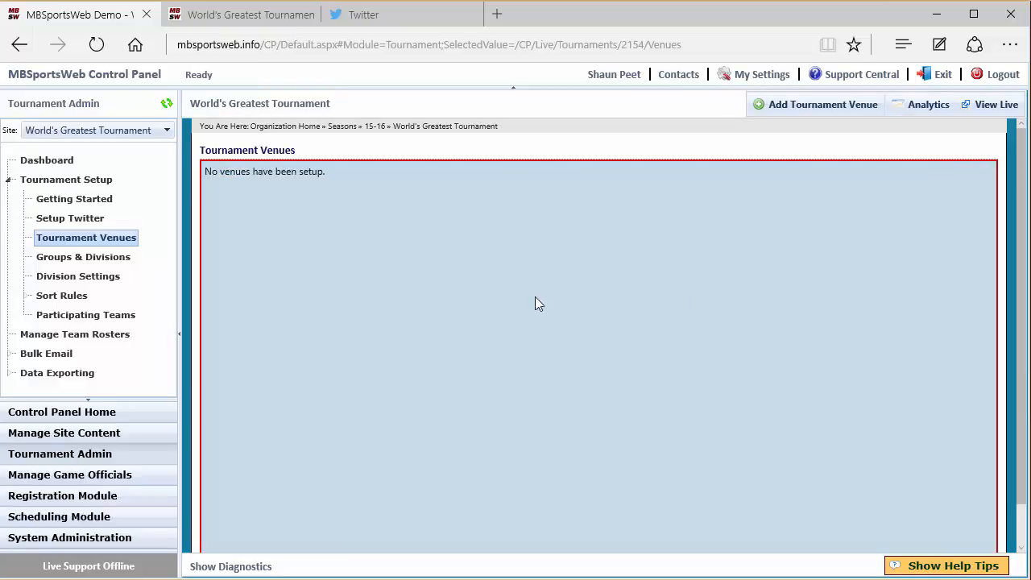
# - Open the tournament copy page with 14-15 World's Greatest Tournament as source and exclude the Chedoke - Blue venue
pyautogui.click(80, 201)
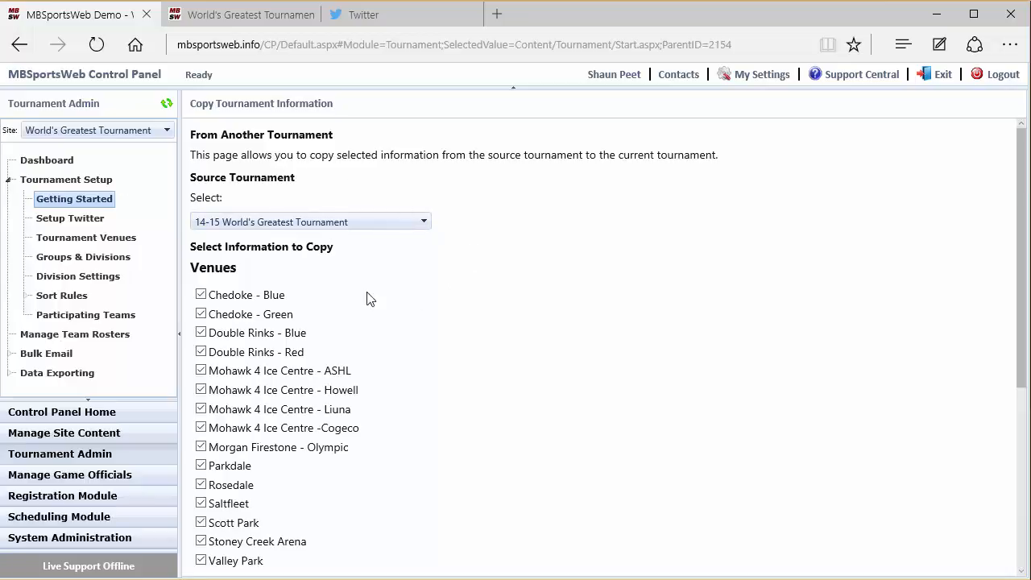
pyautogui.click(423, 222)
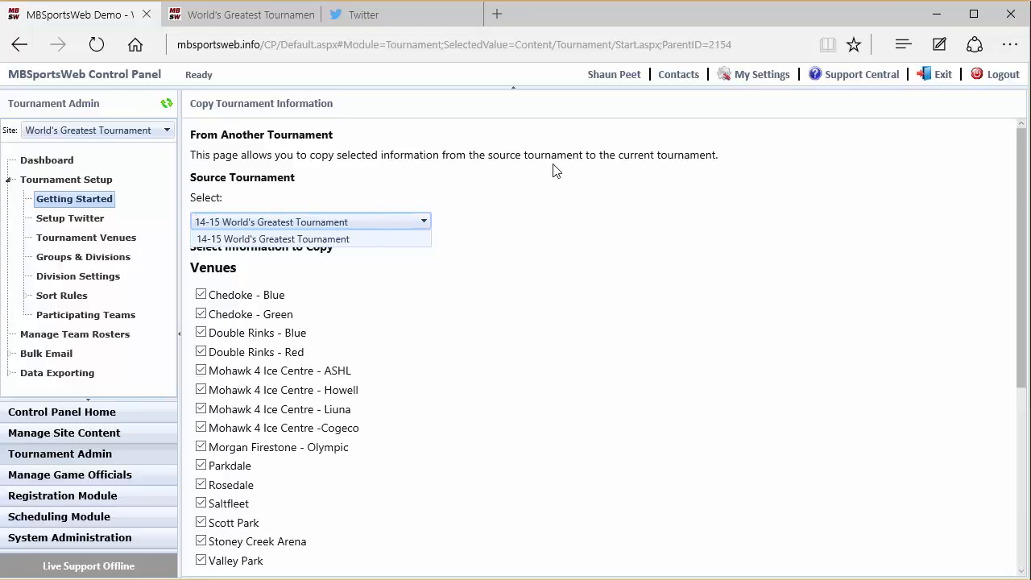
pyautogui.click(541, 282)
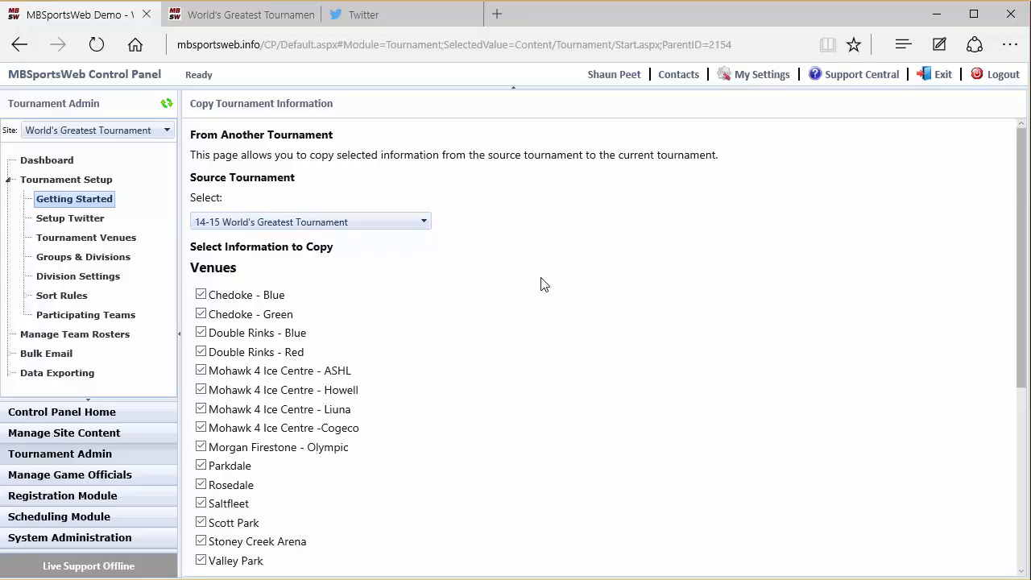
pyautogui.scroll(-1, 548, 352)
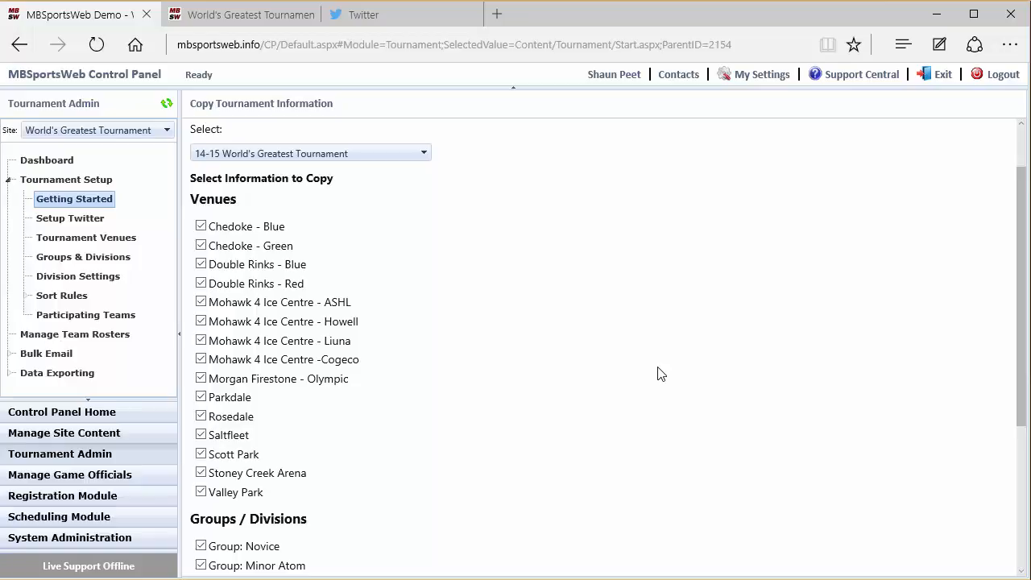
pyautogui.scroll(-1, 616, 375)
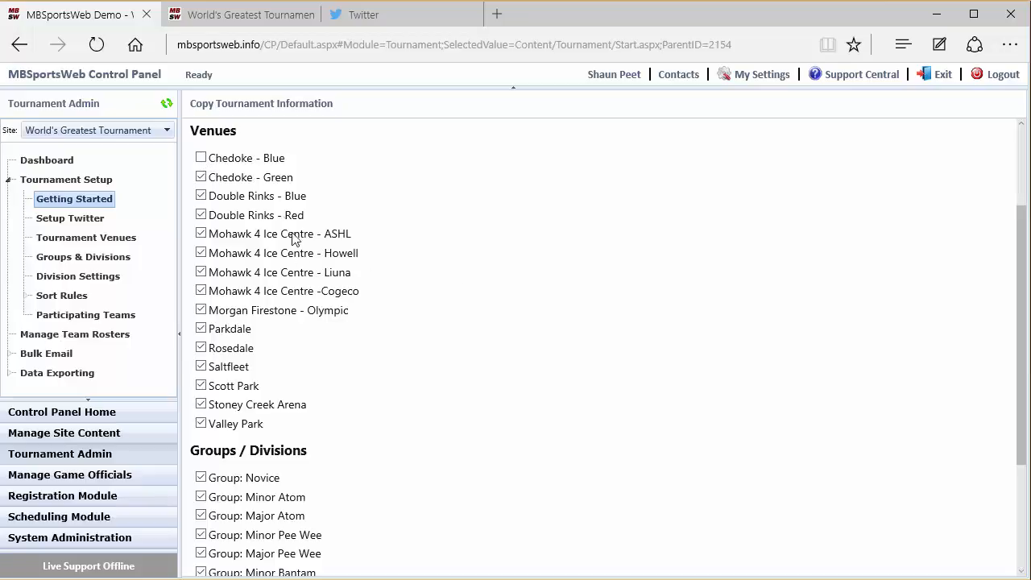
pyautogui.click(201, 158)
# - Exclude all groups and the teams from the tournament copy and copy only the selected venues
pyautogui.scroll(-3, 363, 442)
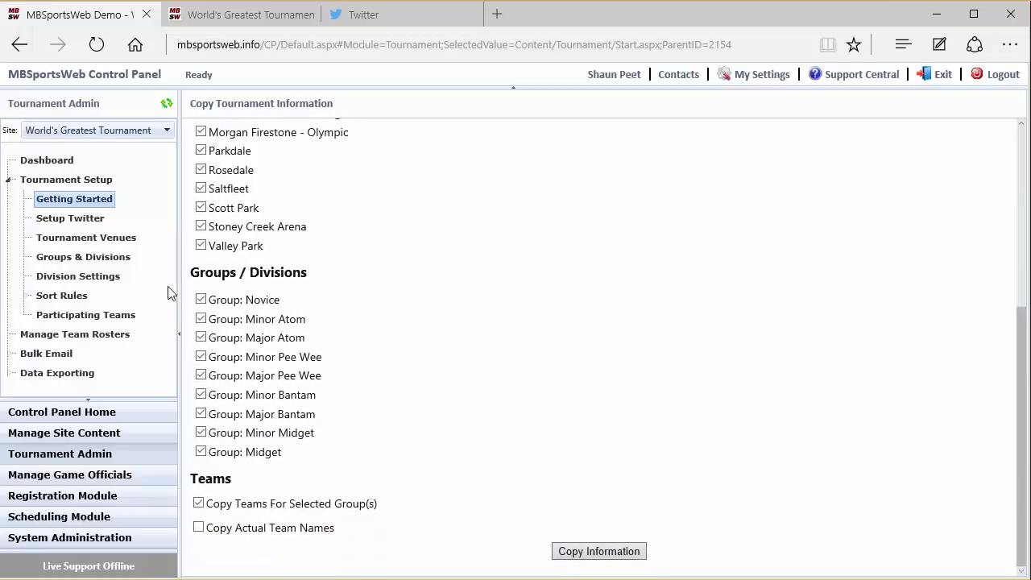
pyautogui.click(201, 299)
pyautogui.click(201, 319)
pyautogui.click(202, 337)
pyautogui.click(202, 357)
pyautogui.click(202, 375)
pyautogui.click(202, 395)
pyautogui.click(202, 414)
pyautogui.click(201, 432)
pyautogui.click(201, 452)
pyautogui.click(199, 503)
pyautogui.click(603, 552)
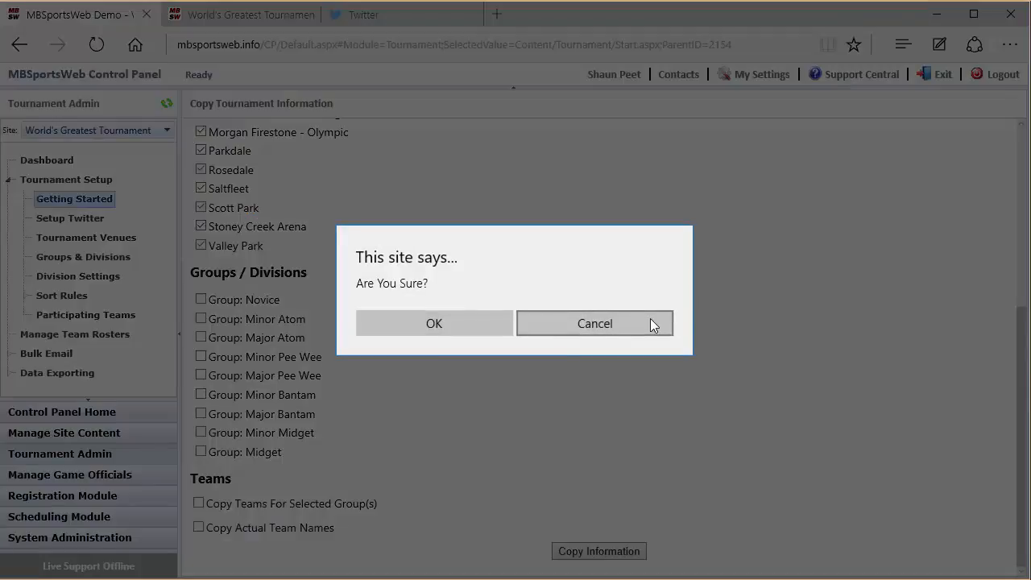
pyautogui.click(398, 320)
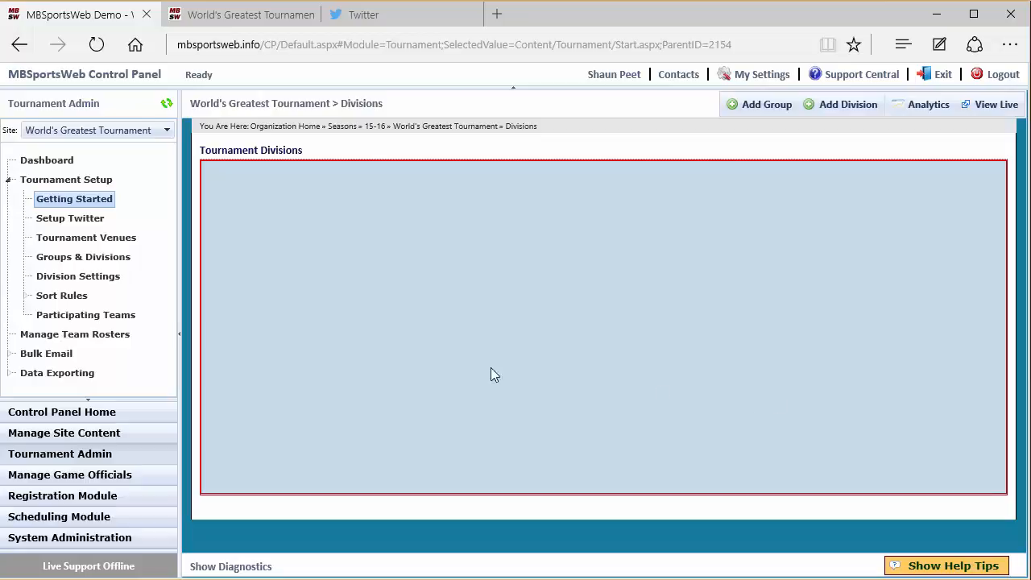
# - Review the copied arenas in the list of tournament venues
pyautogui.click(79, 244)
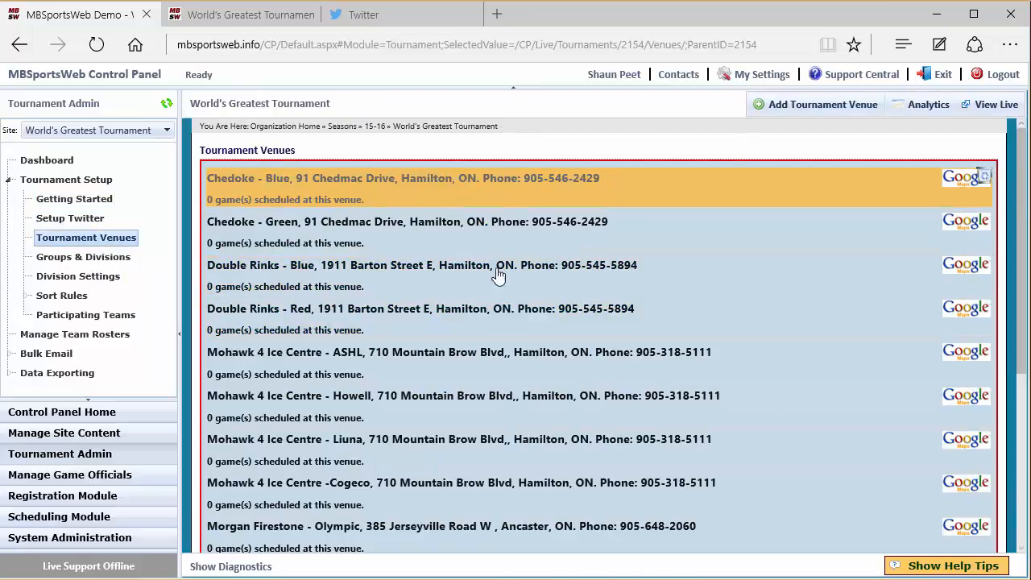
pyautogui.scroll(-5, 504, 314)
pyautogui.scroll(5, 509, 347)
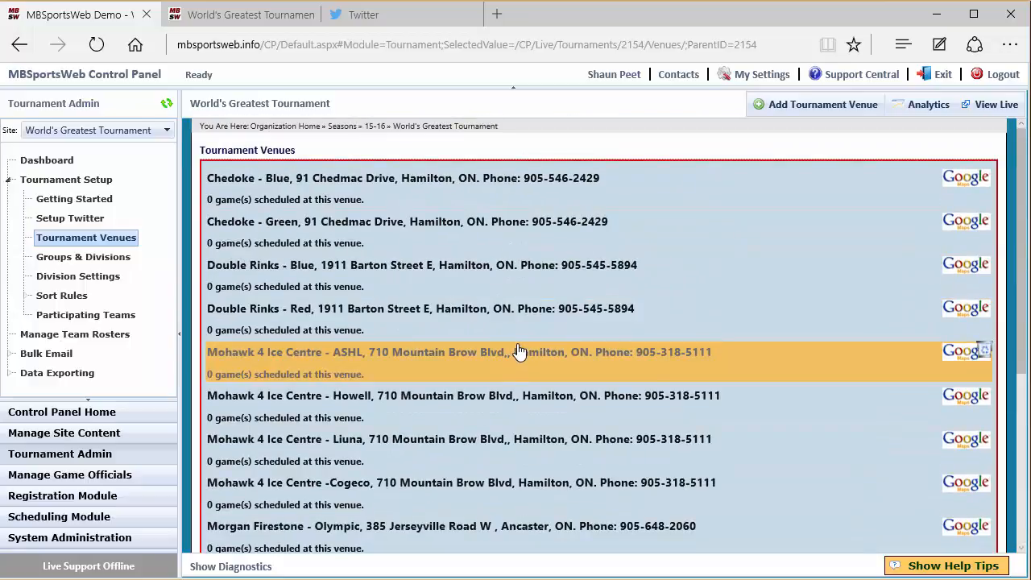
# - Add a tournament group named Novice with no parent group, sort order 10 and birth year 2006
pyautogui.click(123, 258)
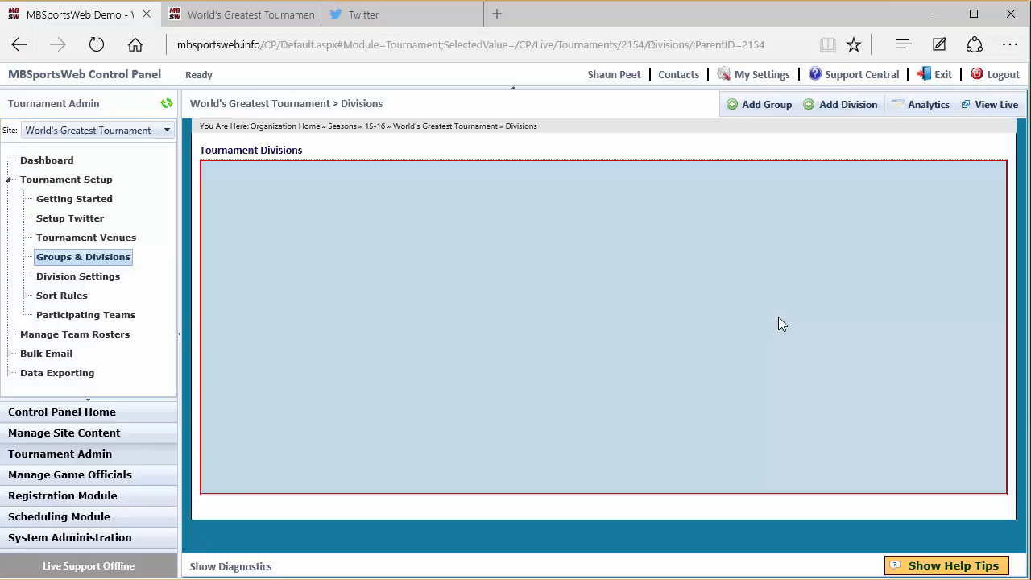
pyautogui.click(746, 106)
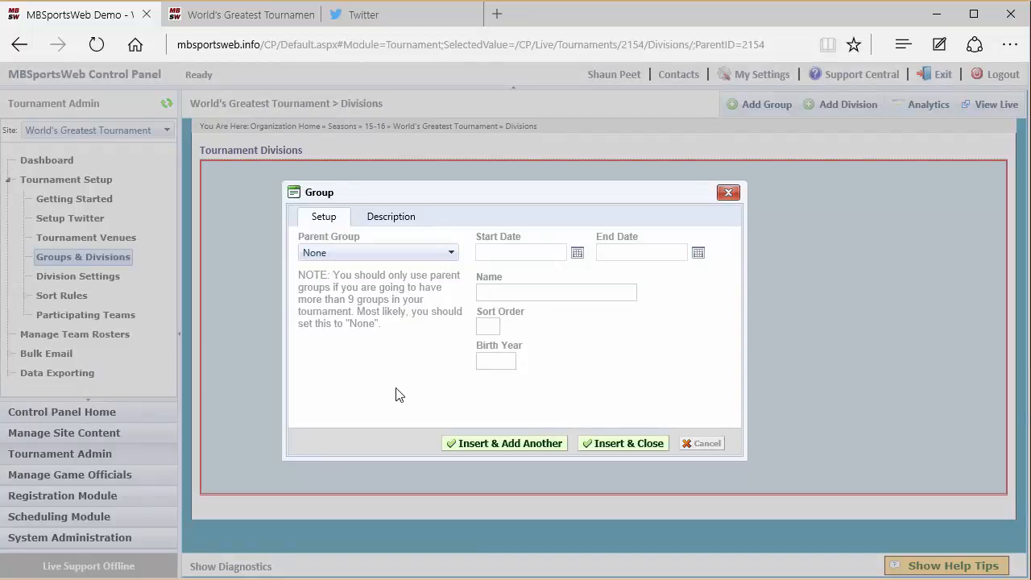
pyautogui.click(372, 258)
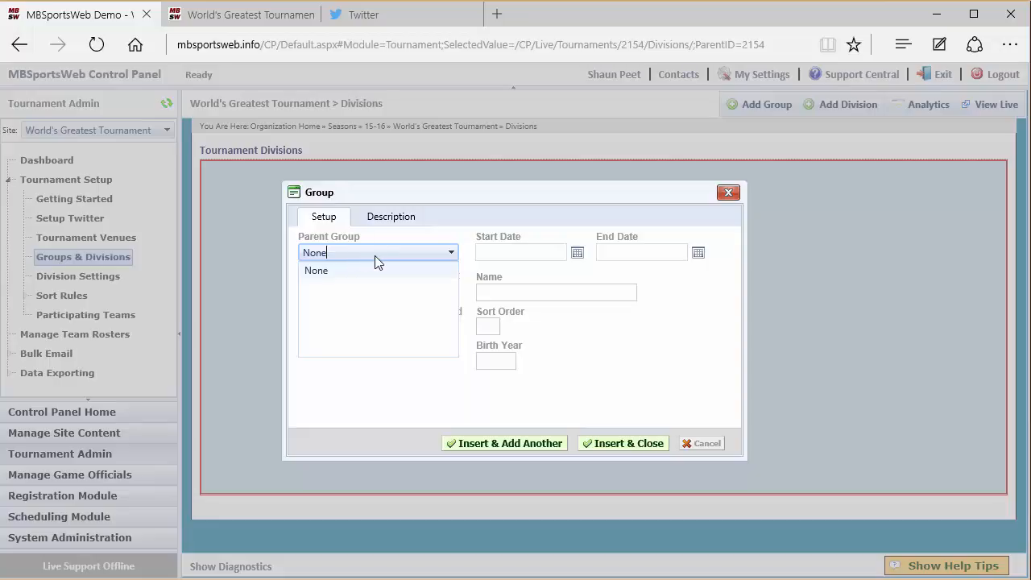
pyautogui.click(451, 253)
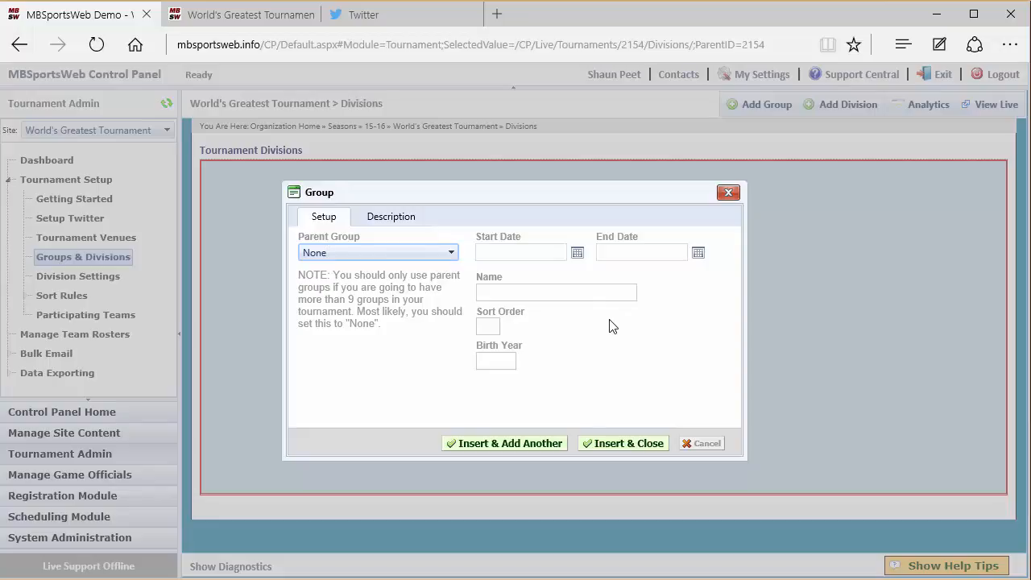
pyautogui.press('Tab')
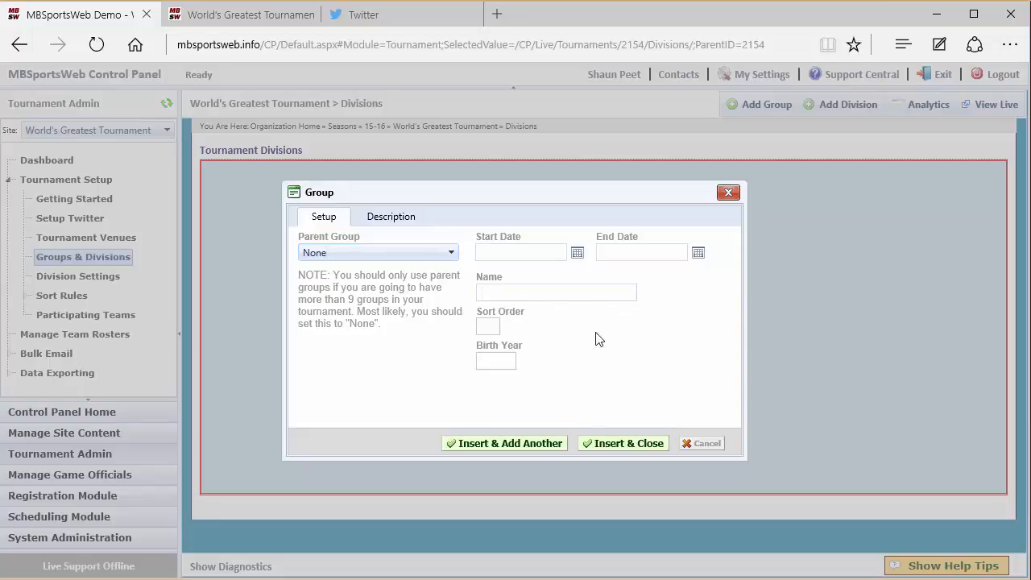
pyautogui.write('Novice')
pyautogui.press('Tab')
pyautogui.write('10')
pyautogui.click(507, 362)
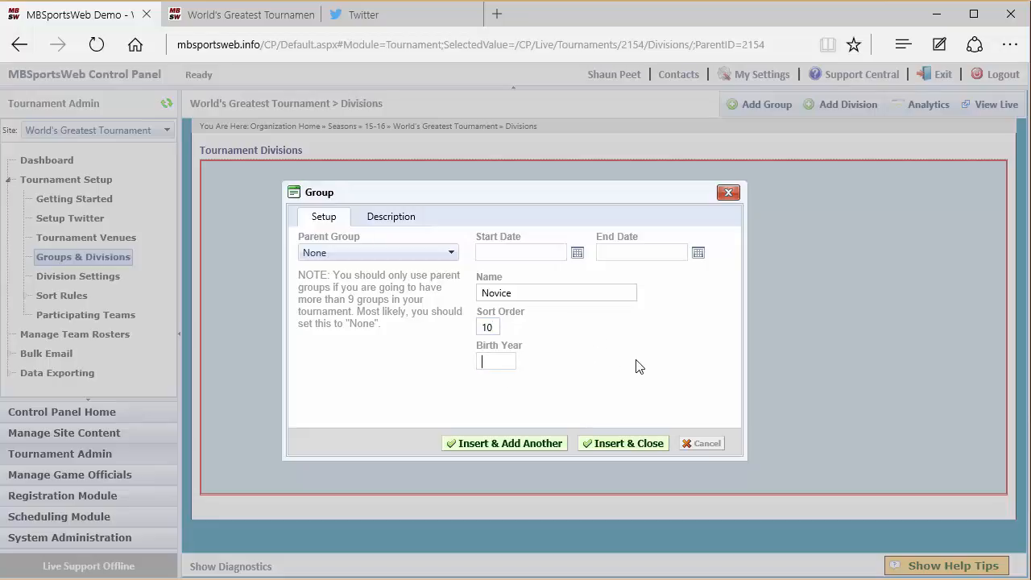
pyautogui.write('2006')
pyautogui.click(394, 226)
pyautogui.click(324, 218)
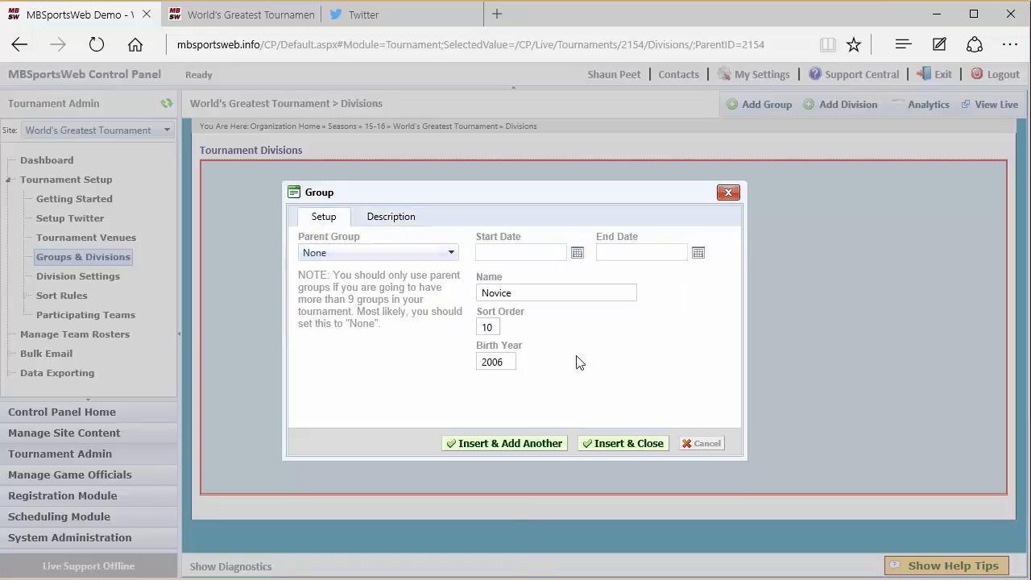
pyautogui.click(527, 449)
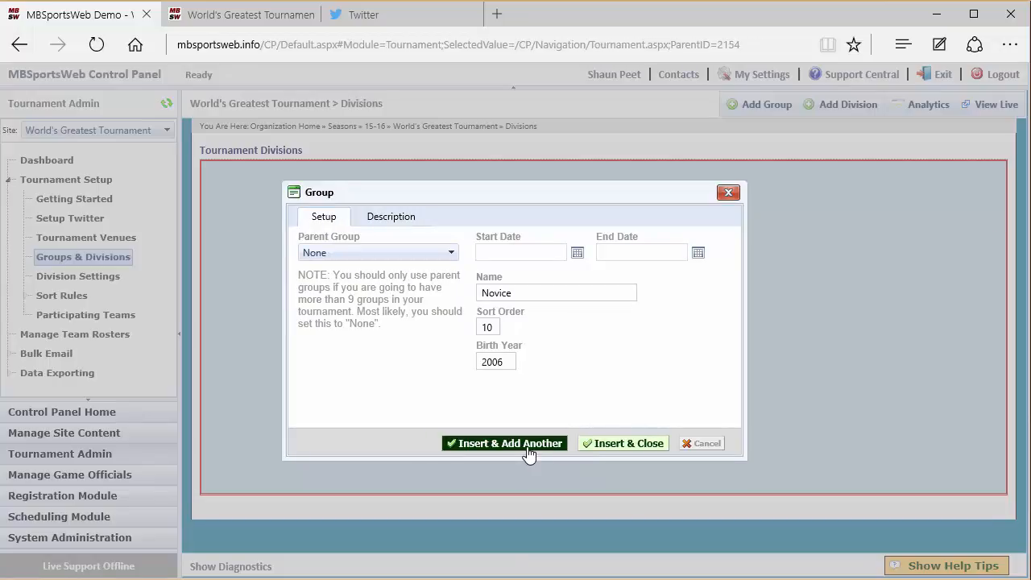
# - Add a second group named Atom with sort order 20 and birth year 2004
pyautogui.doubleClick(520, 294)
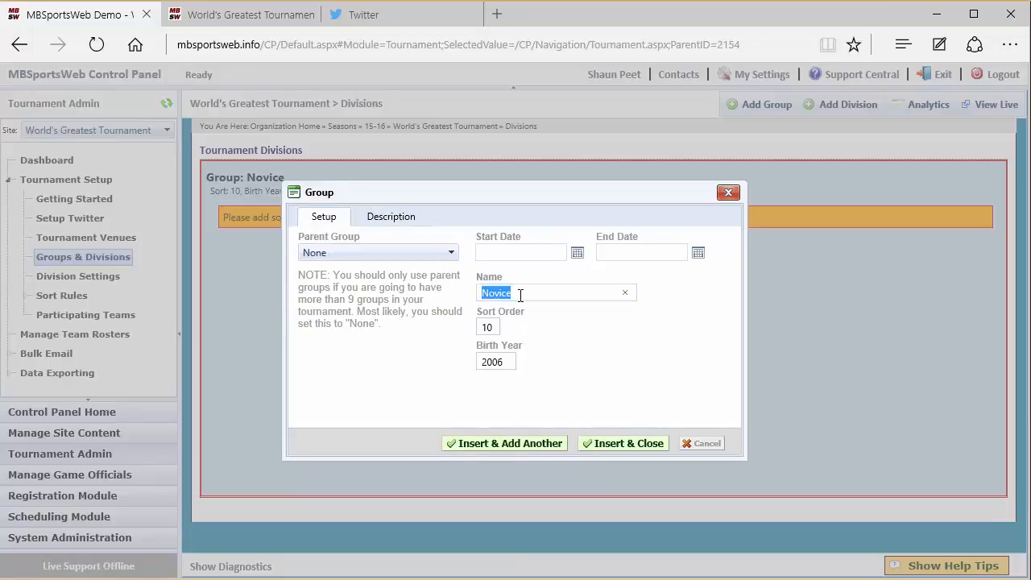
pyautogui.write('Atom')
pyautogui.press('Tab')
pyautogui.write('20')
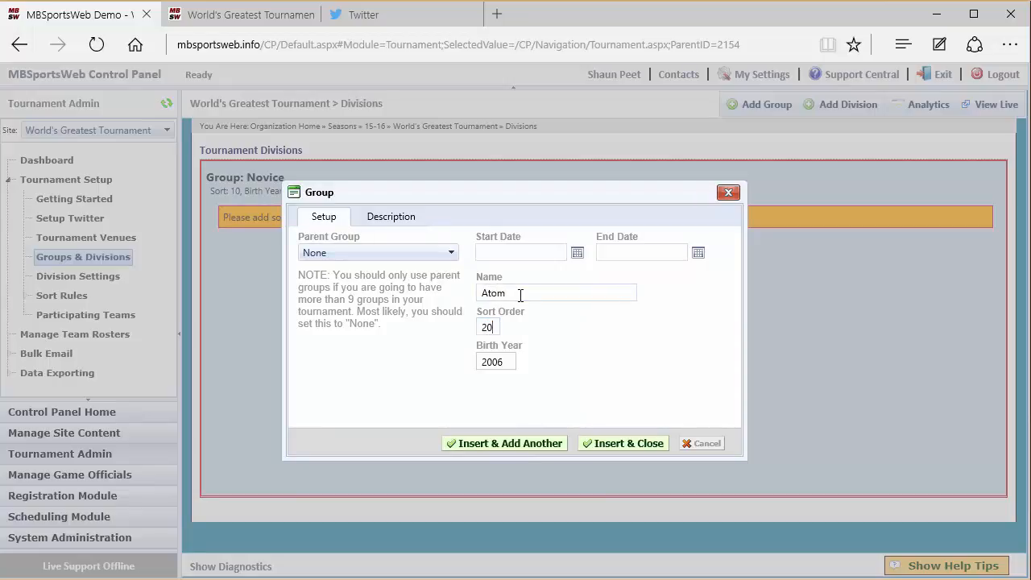
pyautogui.click(499, 364)
pyautogui.click(617, 445)
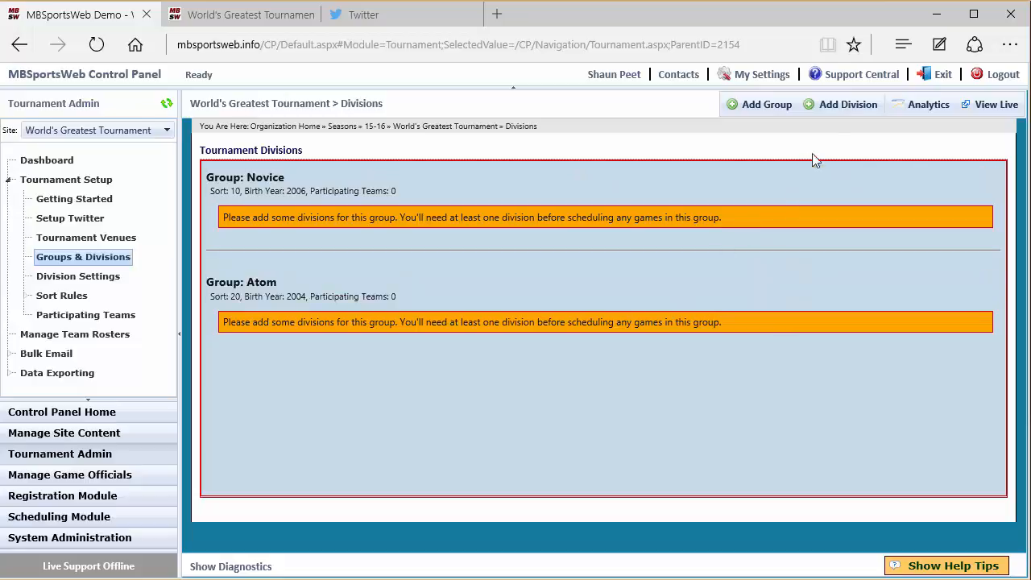
# - Fill in a new Novice division named Pool A with abbreviation NOV-A and sort order 1
pyautogui.click(845, 104)
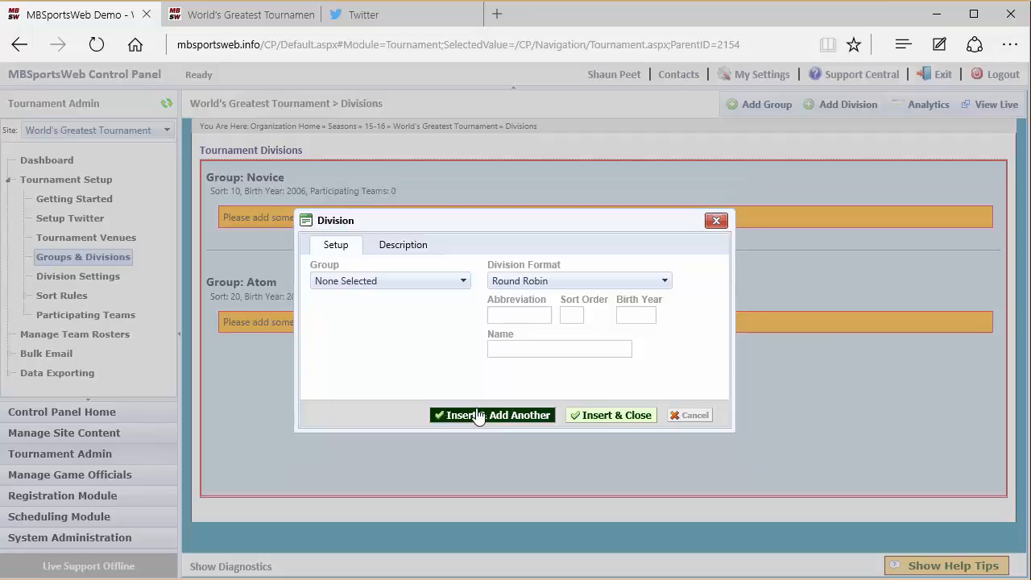
pyautogui.click(386, 281)
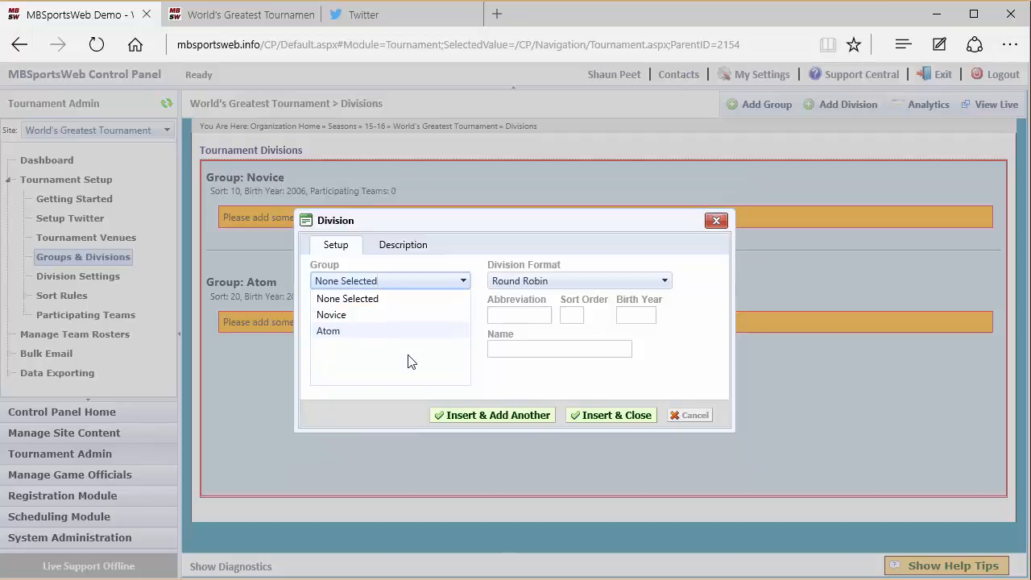
pyautogui.click(388, 315)
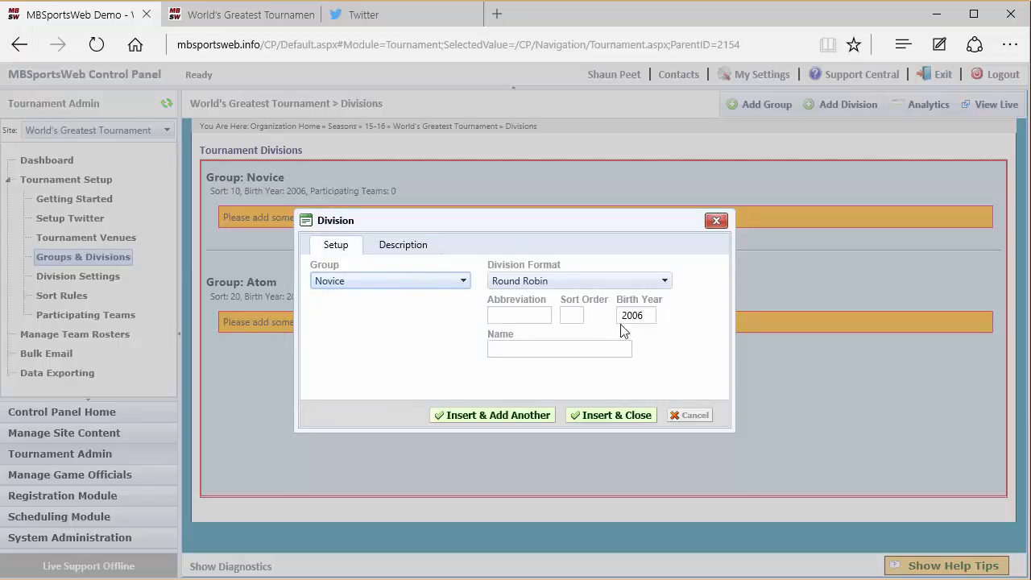
pyautogui.click(499, 317)
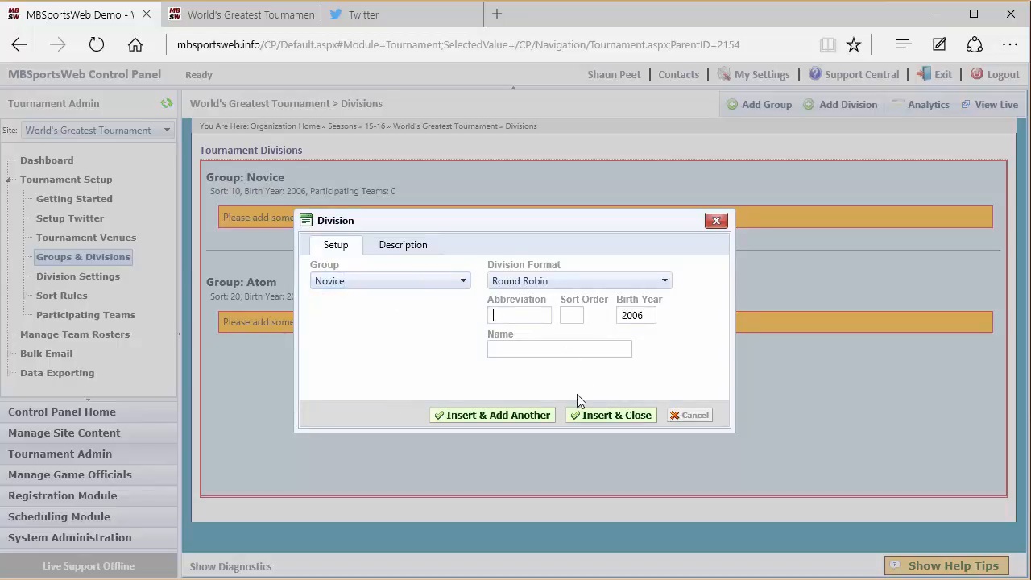
pyautogui.click(506, 349)
pyautogui.write('Pool A')
pyautogui.click(571, 315)
pyautogui.write('1')
pyautogui.write('NOV-A')
# - Try Elimination as Pool A's division format, look at the description field and restore Round Robin
pyautogui.click(542, 281)
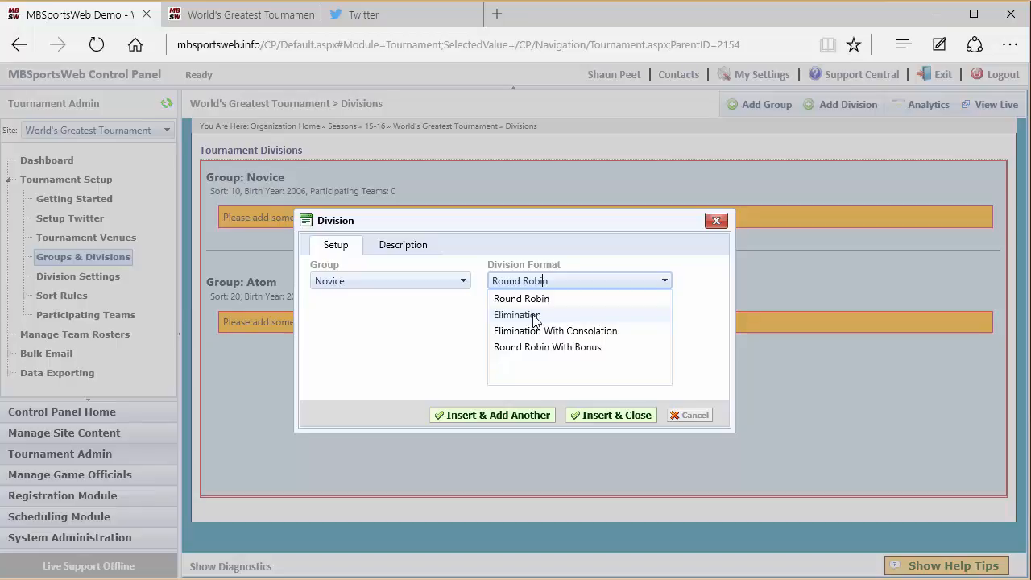
pyautogui.click(535, 319)
pyautogui.click(402, 246)
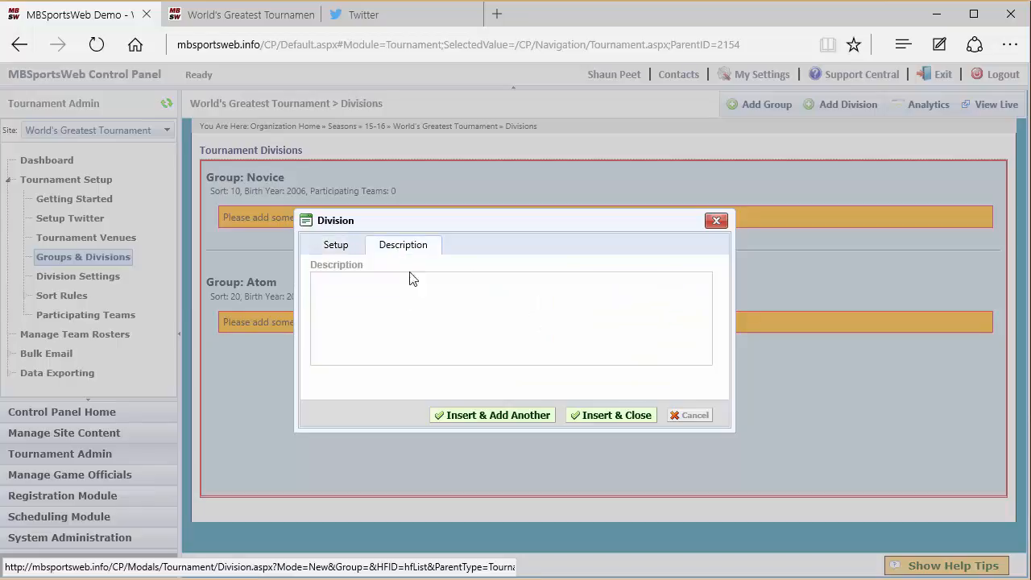
pyautogui.click(336, 247)
pyautogui.click(516, 281)
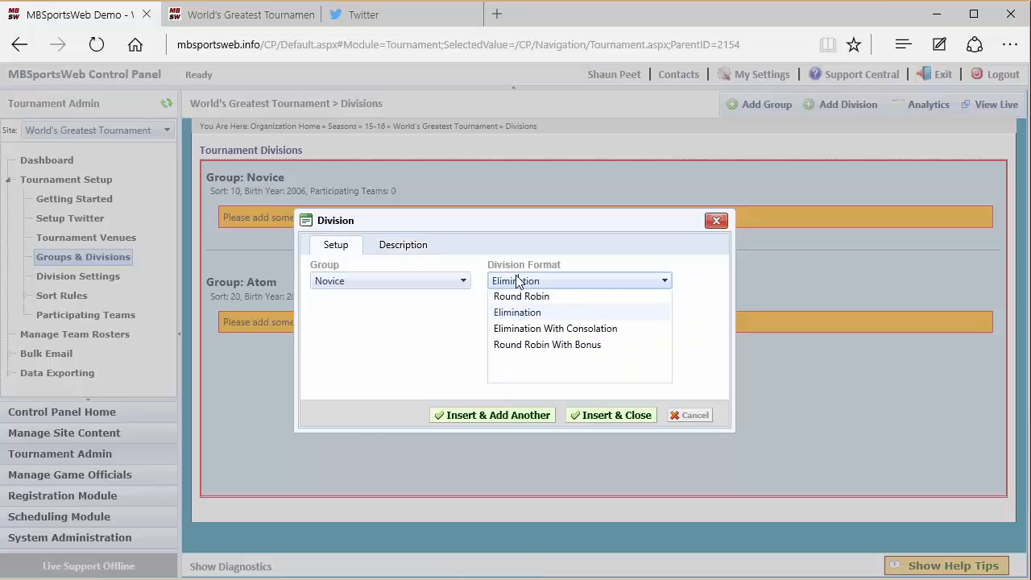
pyautogui.click(536, 297)
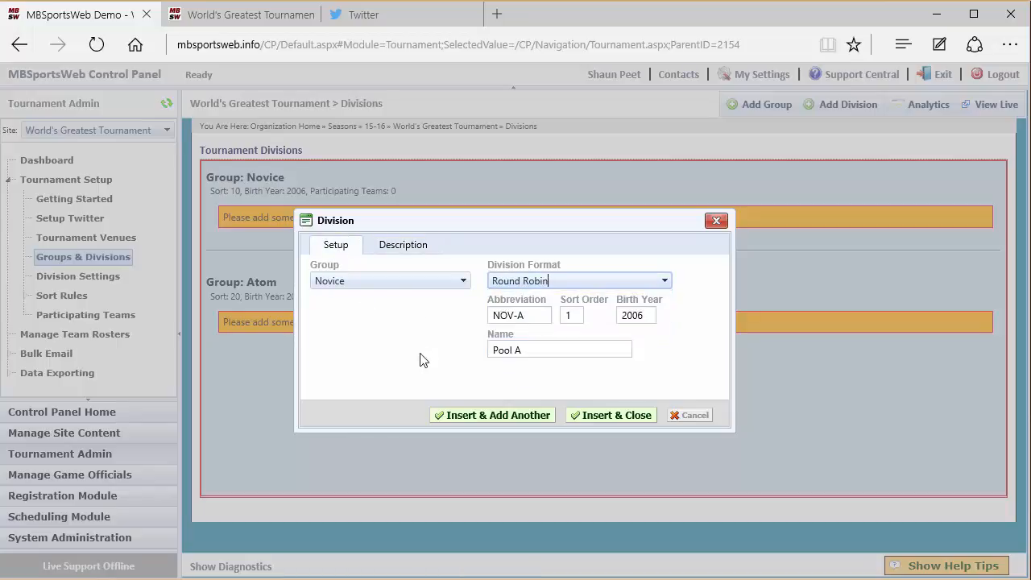
# - Insert Pool A and add another Round Robin division named Pool B with abbreviation NOV-B and sort order 2
pyautogui.click(481, 417)
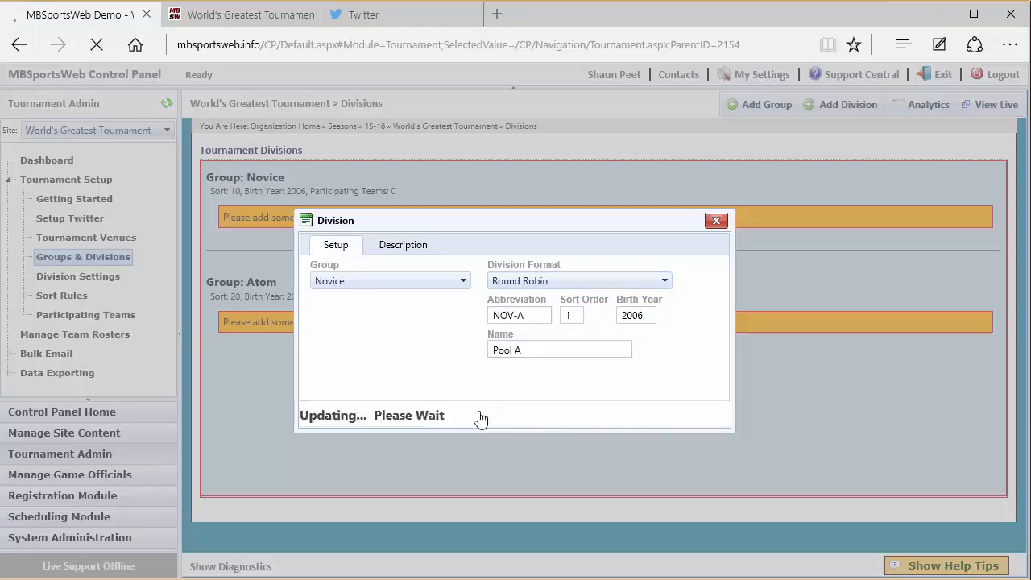
pyautogui.click(542, 351)
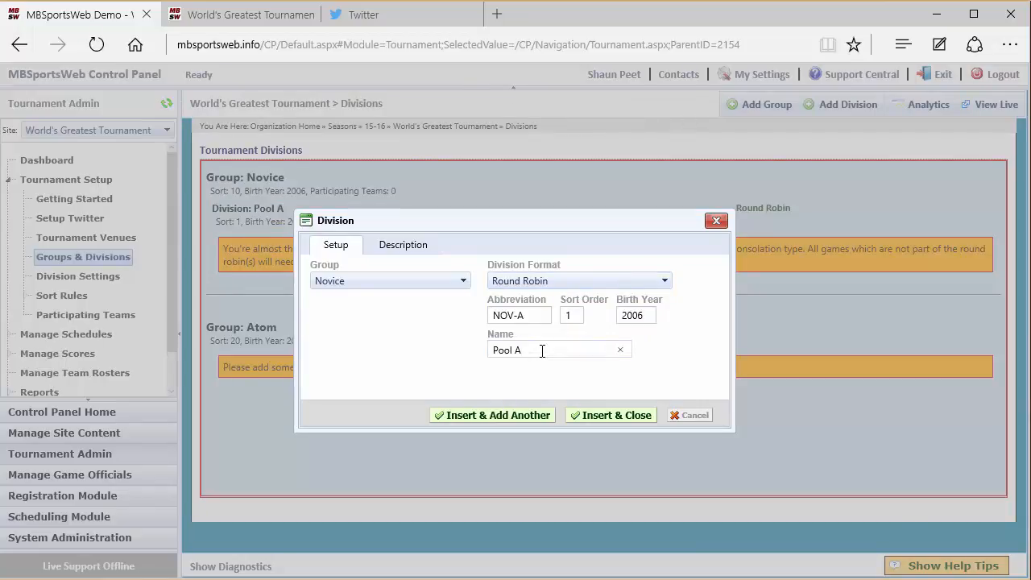
pyautogui.press('BackSpace')
pyautogui.write('B')
pyautogui.press('BackSpace')
pyautogui.write('B')
pyautogui.click(577, 317)
pyautogui.press('BackSpace')
pyautogui.write('2')
pyautogui.click(616, 416)
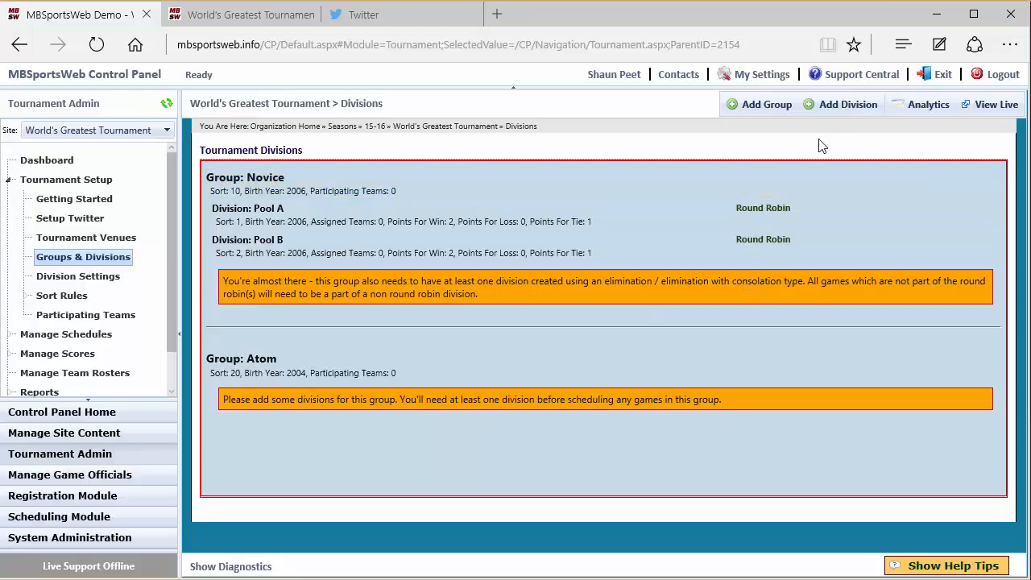
# - Add an Elimination division named Championships to the Novice group, with abbreviation NOV-CH and sort order 9
pyautogui.click(842, 105)
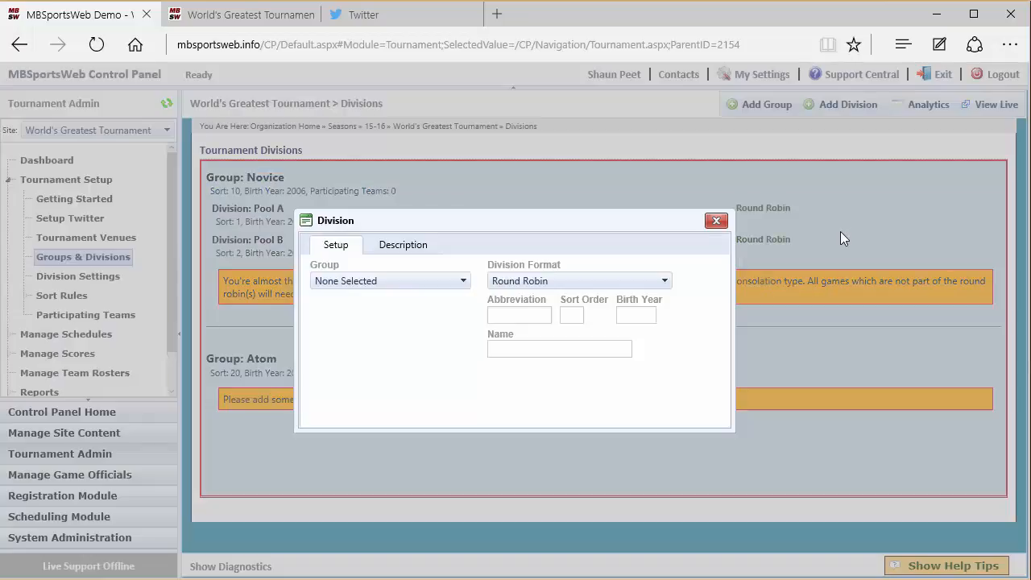
pyautogui.click(454, 285)
pyautogui.click(416, 314)
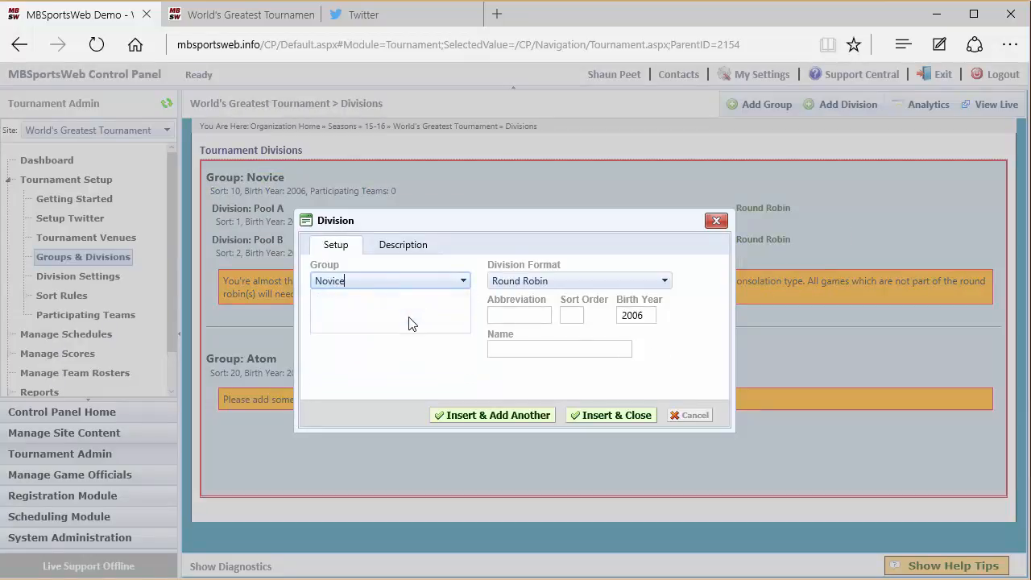
pyautogui.click(527, 283)
pyautogui.click(523, 314)
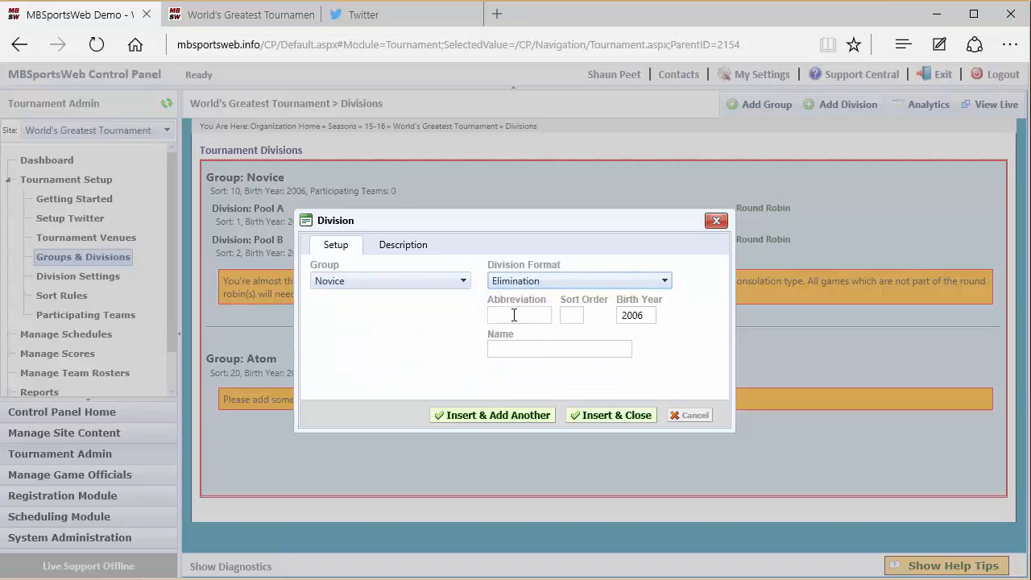
pyautogui.click(514, 314)
pyautogui.write('NOV')
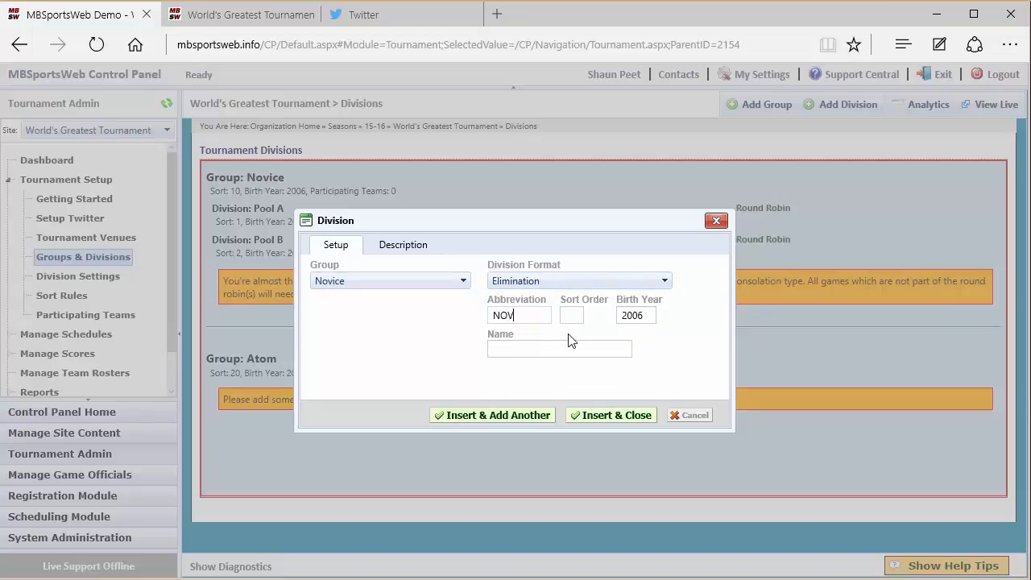
pyautogui.write('-CH')
pyautogui.click(577, 315)
pyautogui.write('9')
pyautogui.click(535, 347)
pyautogui.write('Championships')
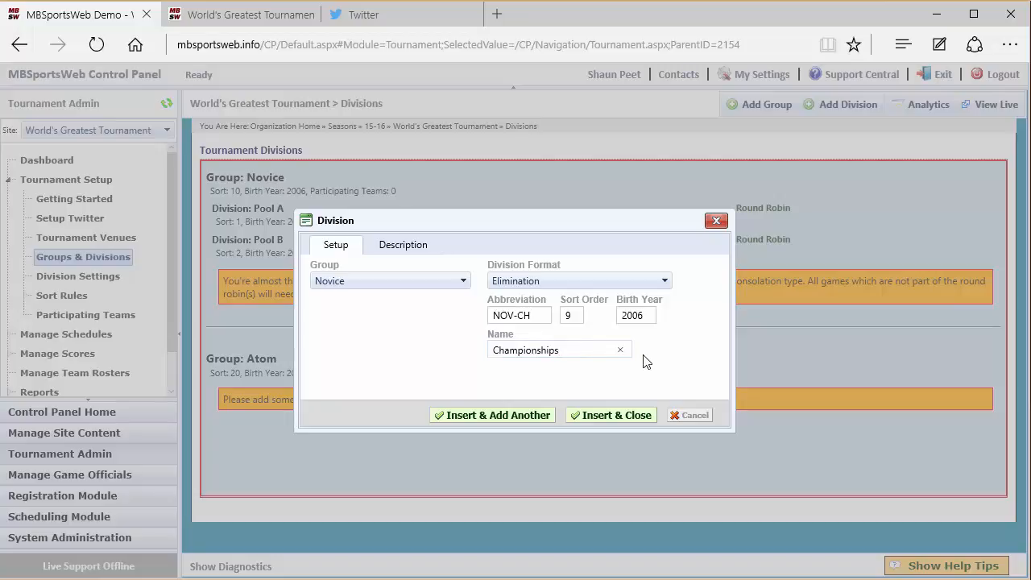
pyautogui.click(614, 414)
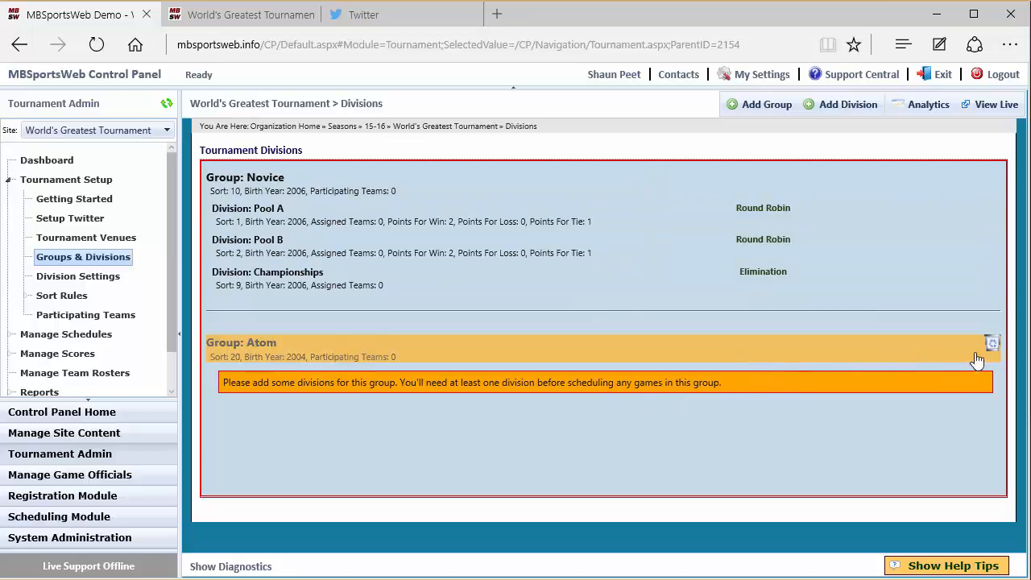
# - Delete the Atom group and the Novice group's Championships division
pyautogui.click(993, 348)
pyautogui.click(450, 351)
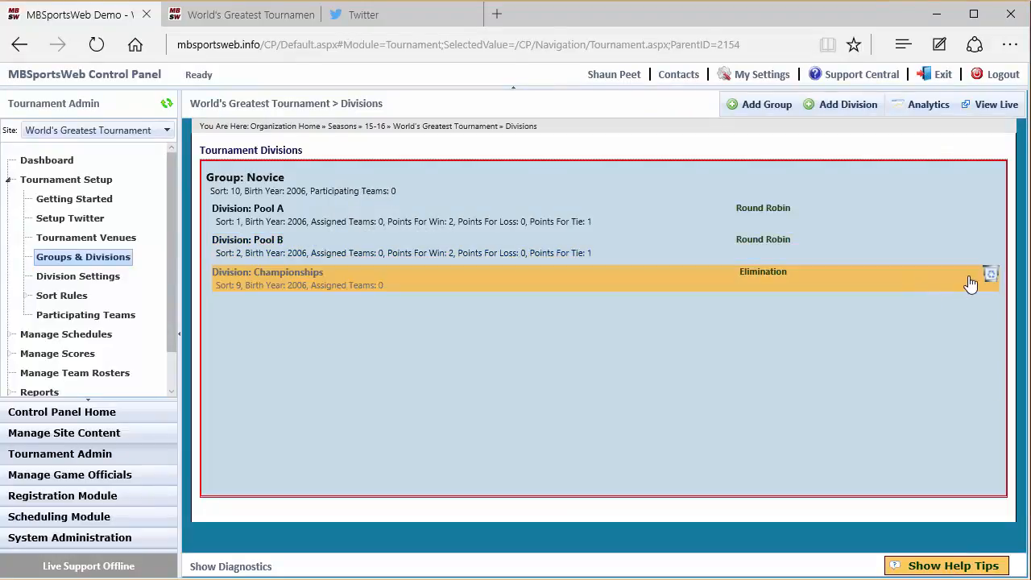
pyautogui.click(989, 275)
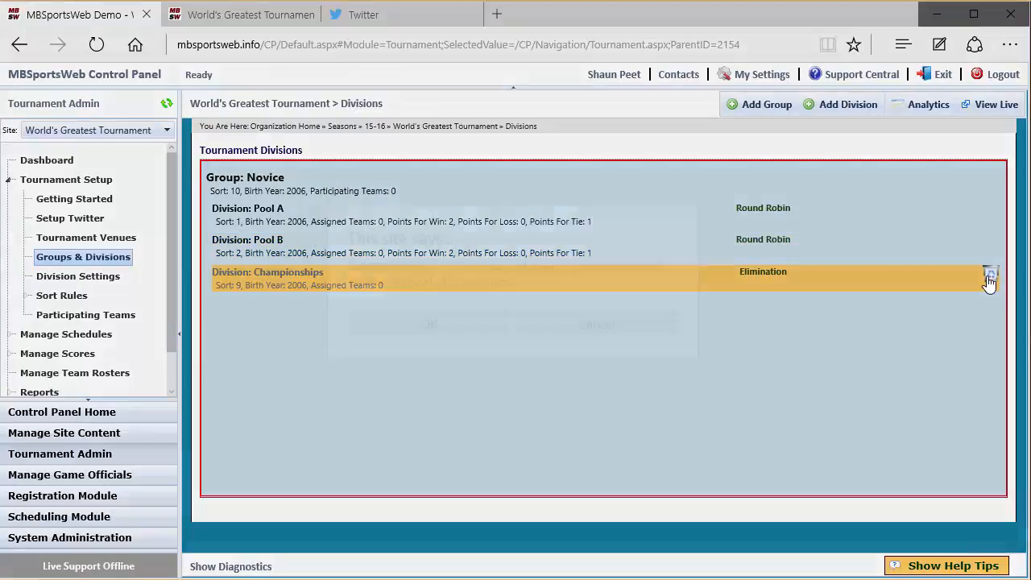
pyautogui.click(468, 321)
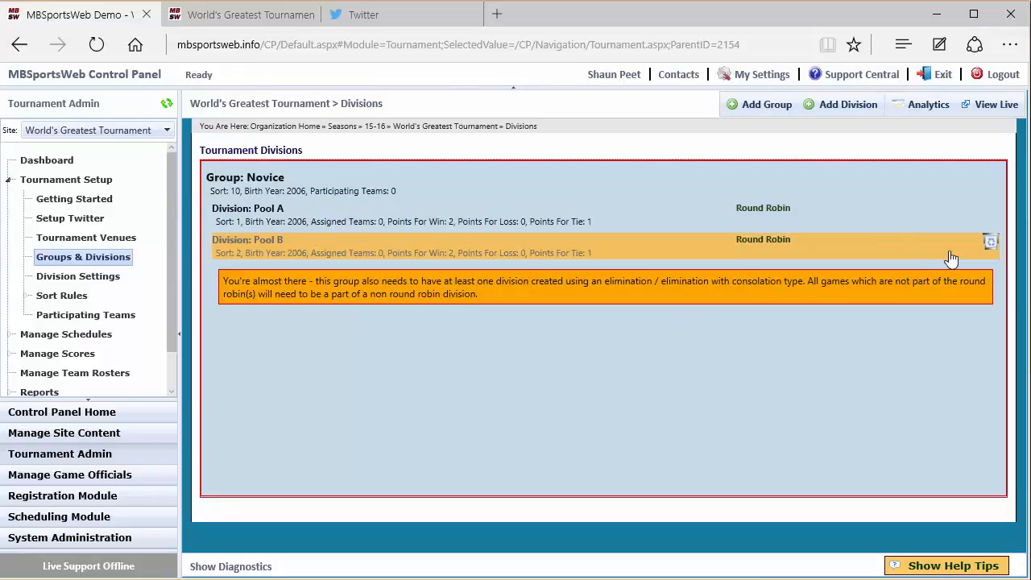
# - Delete the Pool B division and the whole Novice group
pyautogui.click(986, 245)
pyautogui.click(445, 329)
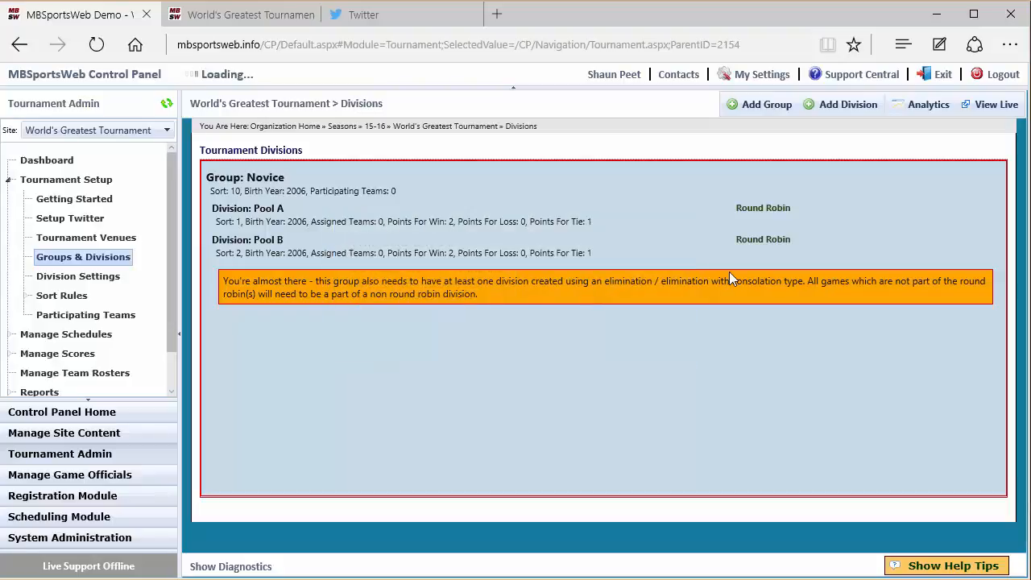
pyautogui.click(989, 183)
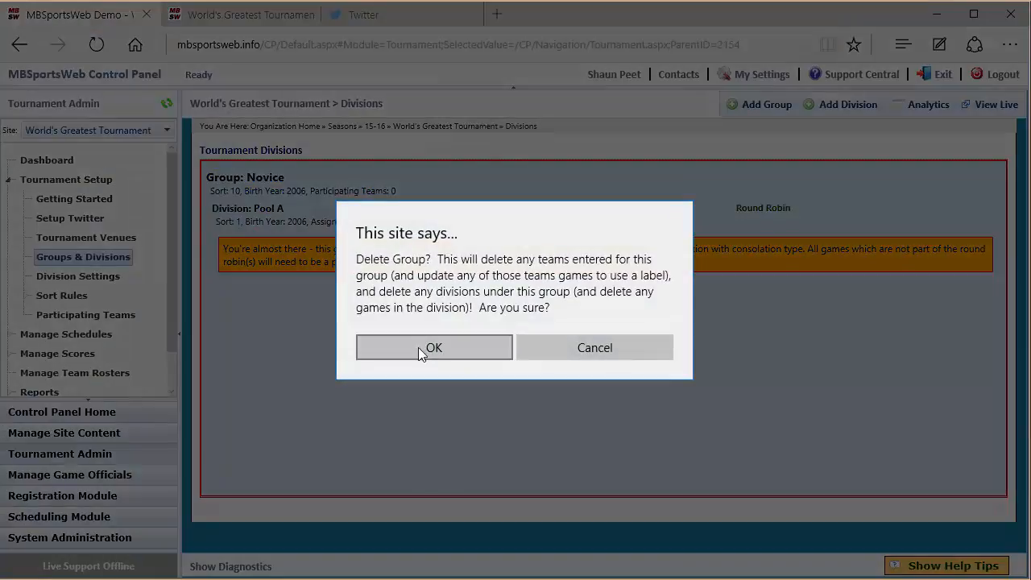
pyautogui.click(418, 347)
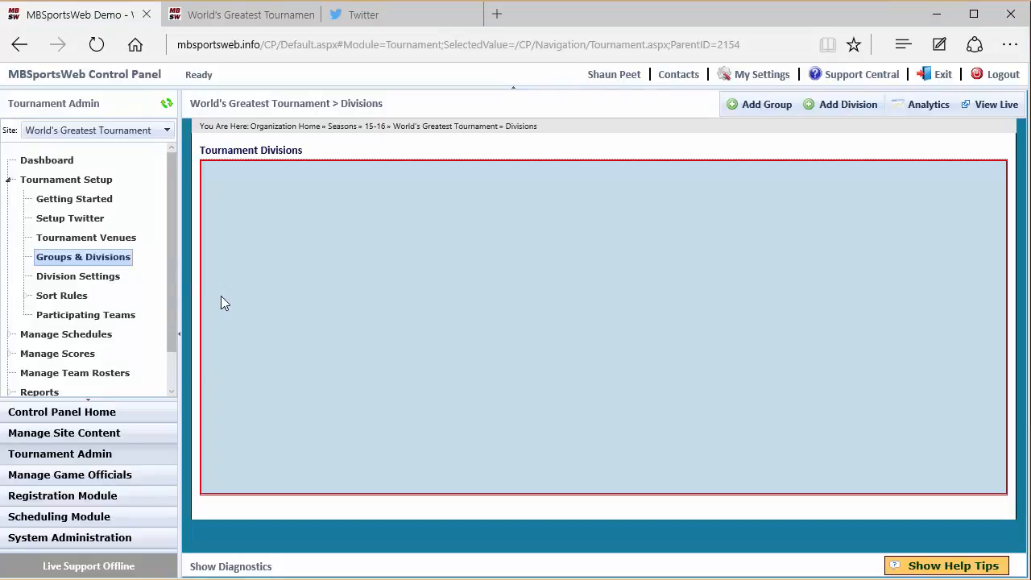
# - Start copying information from the 14-15 World's Greatest Tournament and exclude all of its venues, from Chedoke - Blue to Valley Park
pyautogui.click(66, 200)
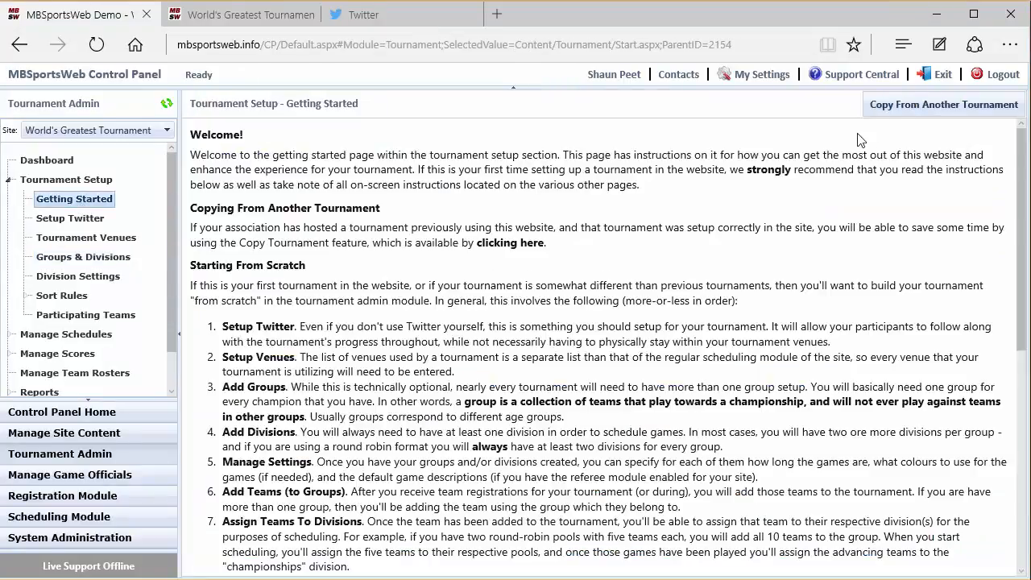
pyautogui.click(903, 114)
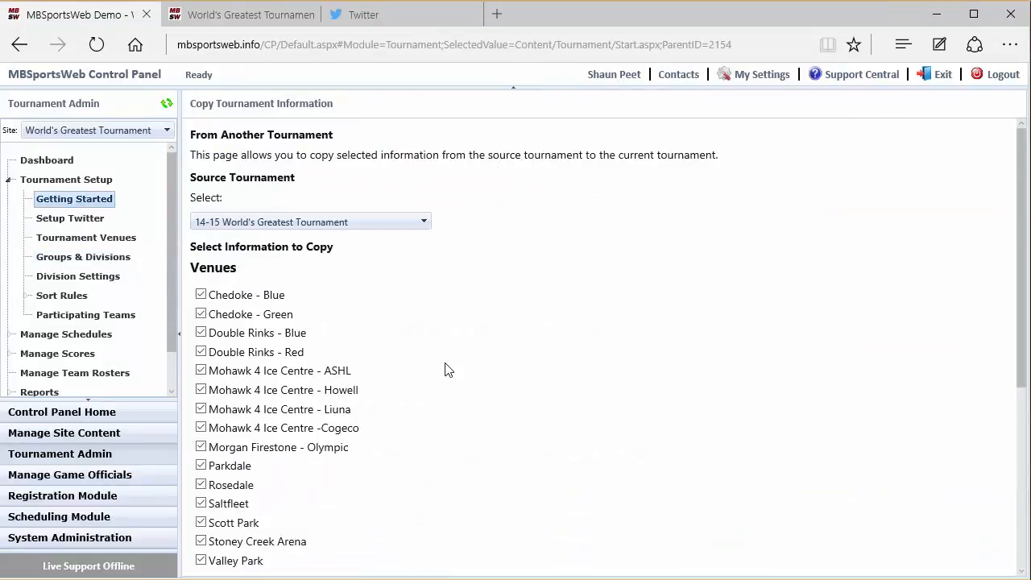
pyautogui.scroll(-1, 383, 390)
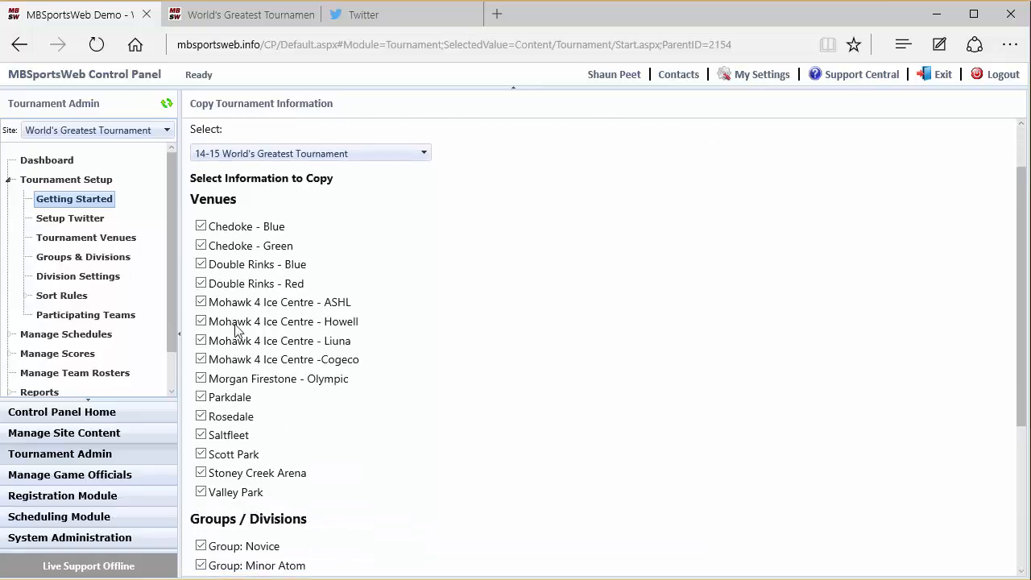
pyautogui.click(201, 227)
pyautogui.click(201, 245)
pyautogui.click(200, 265)
pyautogui.click(201, 284)
pyautogui.click(200, 302)
pyautogui.click(201, 322)
pyautogui.click(200, 341)
pyautogui.click(201, 359)
pyautogui.click(200, 379)
pyautogui.click(200, 397)
pyautogui.click(201, 416)
pyautogui.click(200, 435)
pyautogui.click(201, 454)
pyautogui.click(201, 473)
pyautogui.click(200, 492)
# - Exclude the teams and copy all groups with their divisions, from Novice to Midget, into the current tournament
pyautogui.scroll(-3, 341, 432)
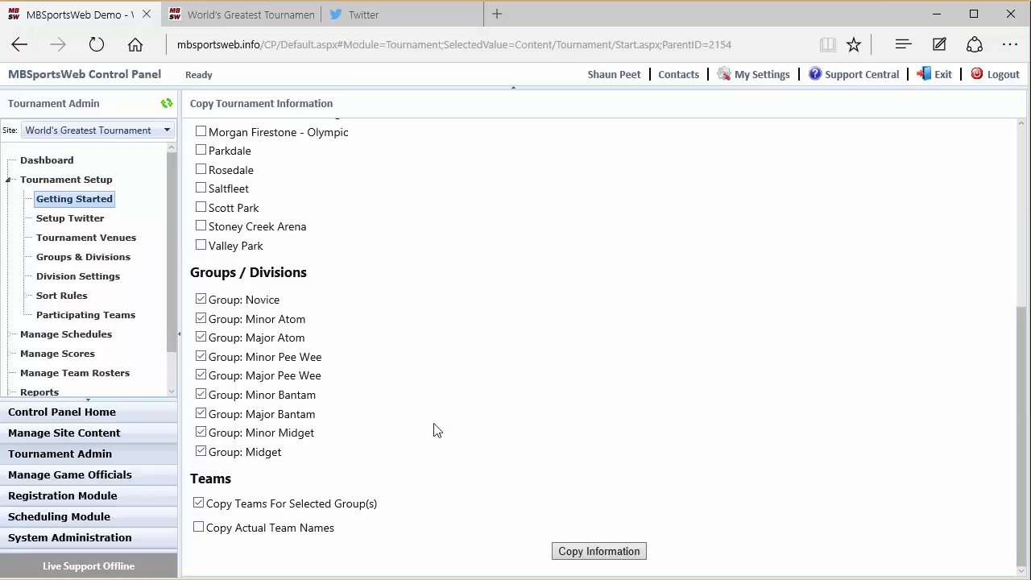
pyautogui.click(238, 507)
pyautogui.click(252, 528)
pyautogui.click(557, 548)
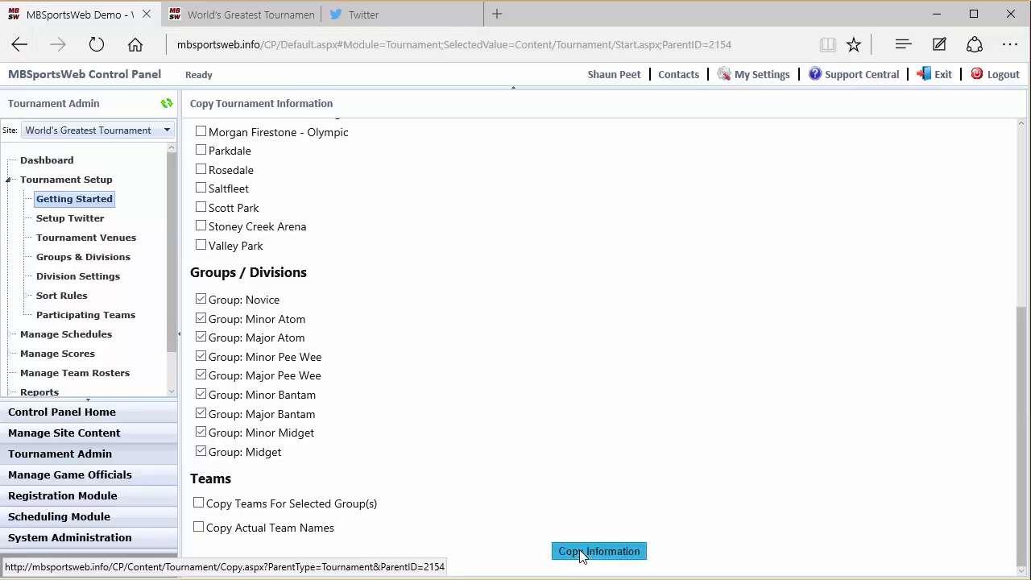
pyautogui.click(465, 324)
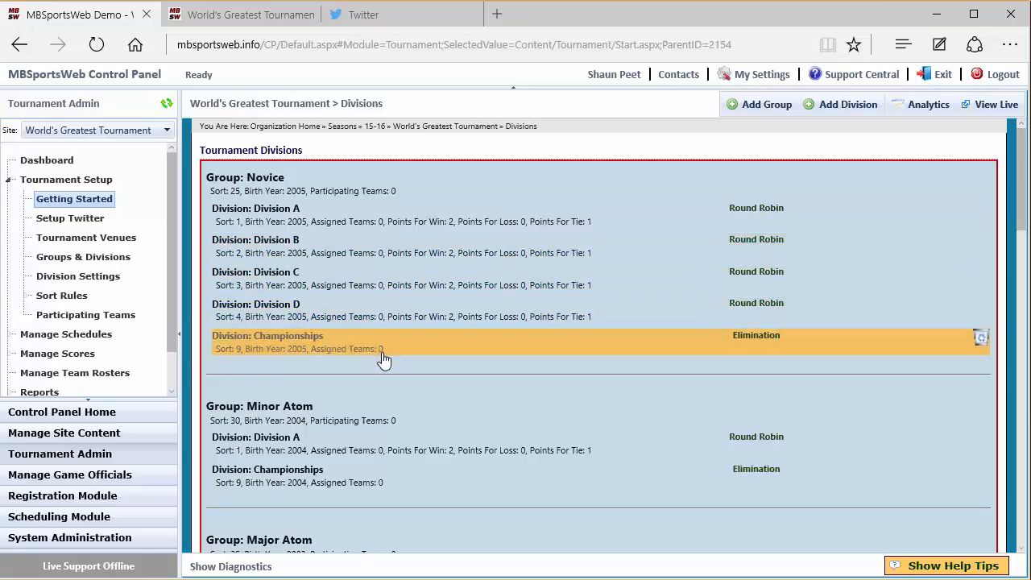
# - Review the copied groups and divisions as well as the division settings listed for them
pyautogui.scroll(-15, 383, 359)
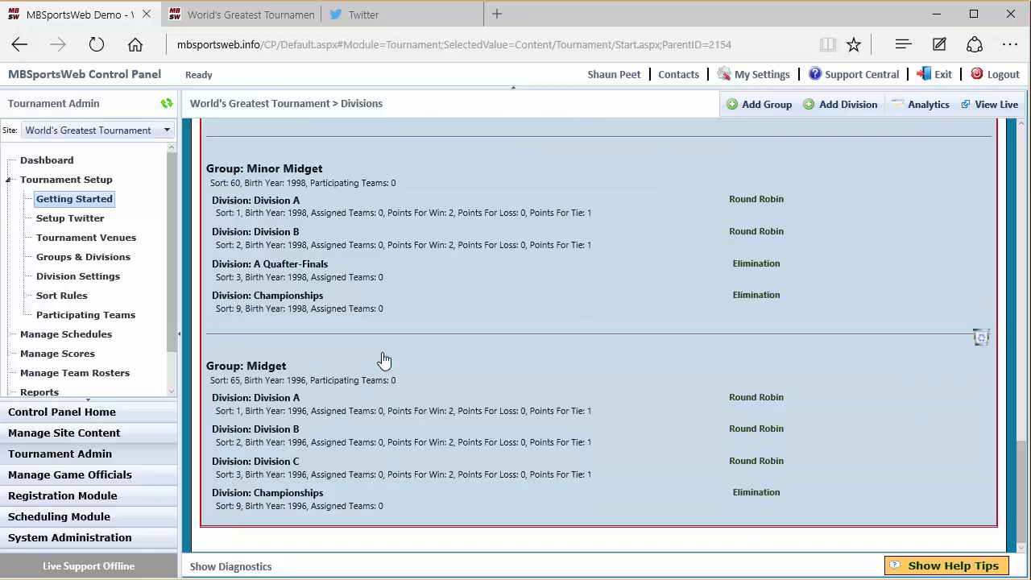
pyautogui.scroll(15, 383, 359)
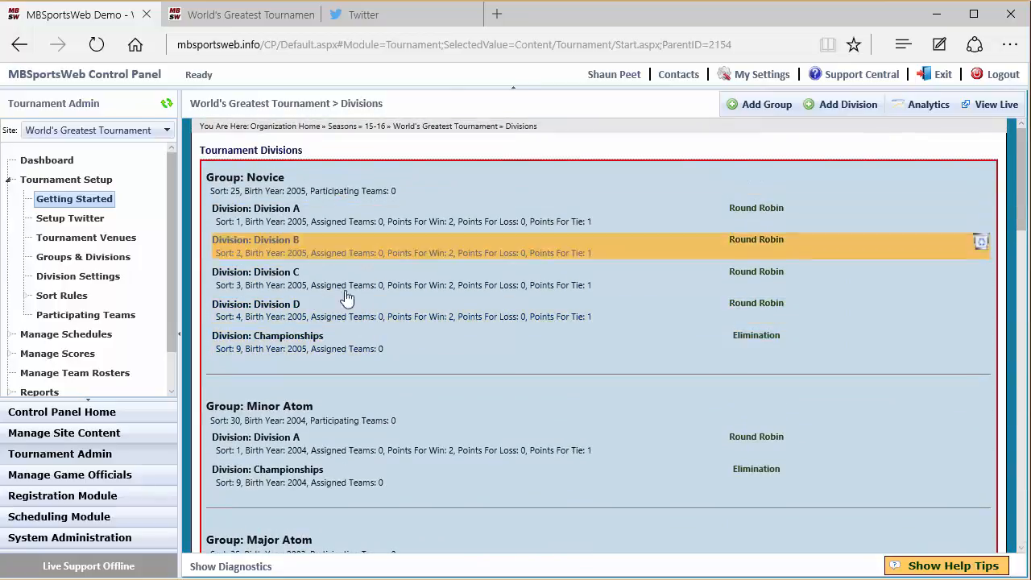
pyautogui.click(84, 280)
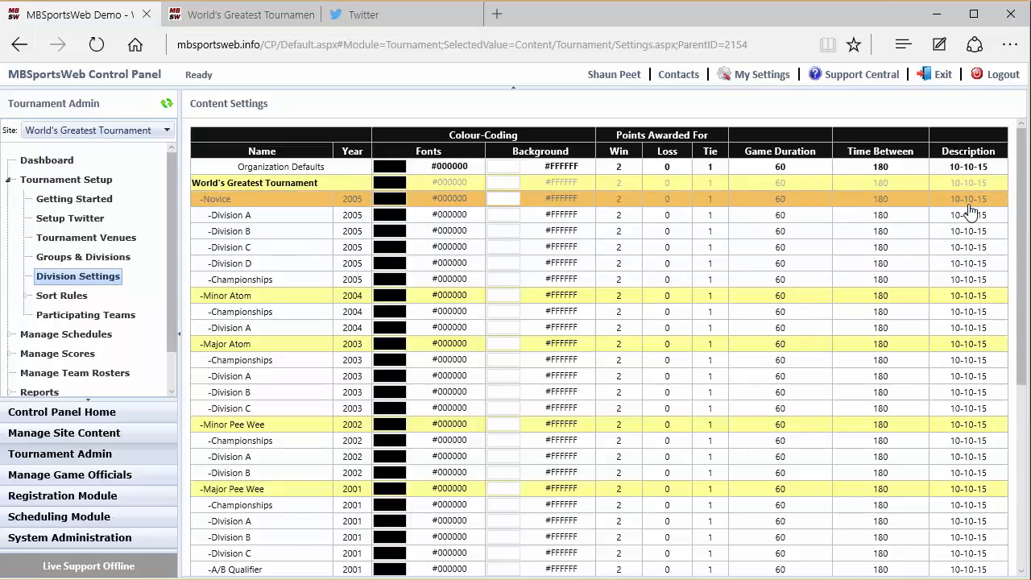
pyautogui.scroll(-2, 913, 214)
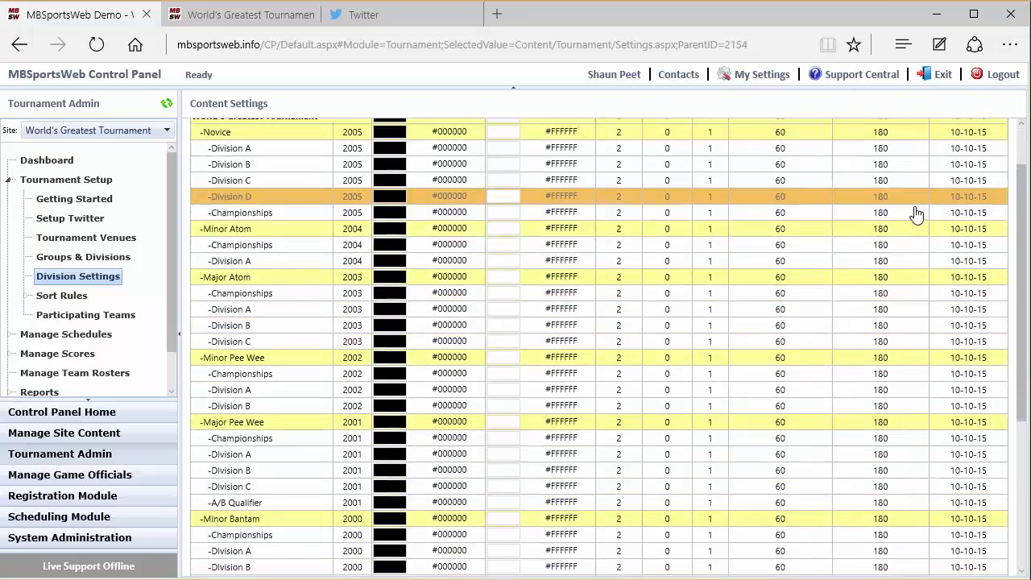
pyautogui.scroll(2, 876, 284)
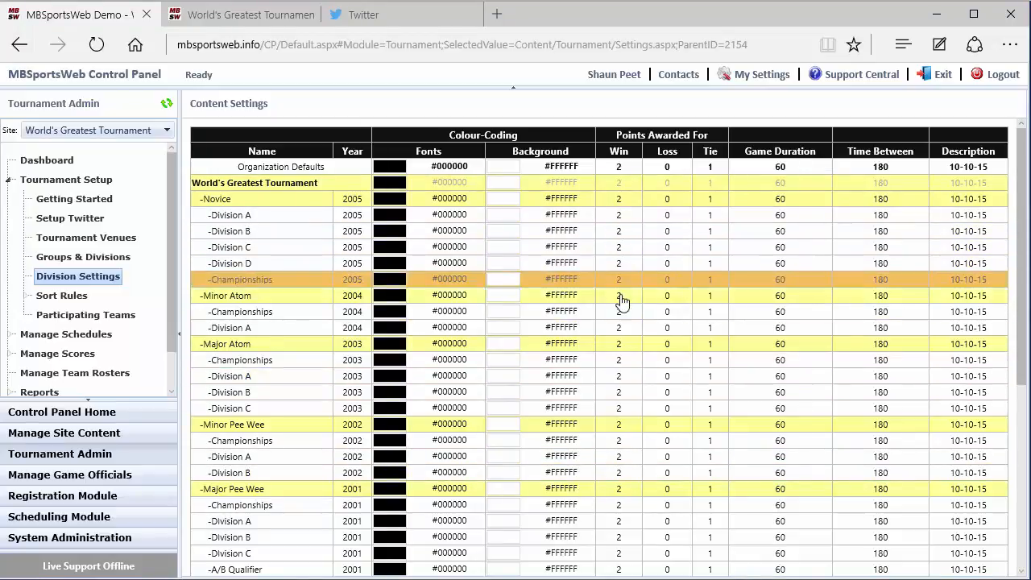
# - Set the Novice group's points to 5 per win and 3 per tie, and its Championships division's to 2 and 1
pyautogui.click(621, 201)
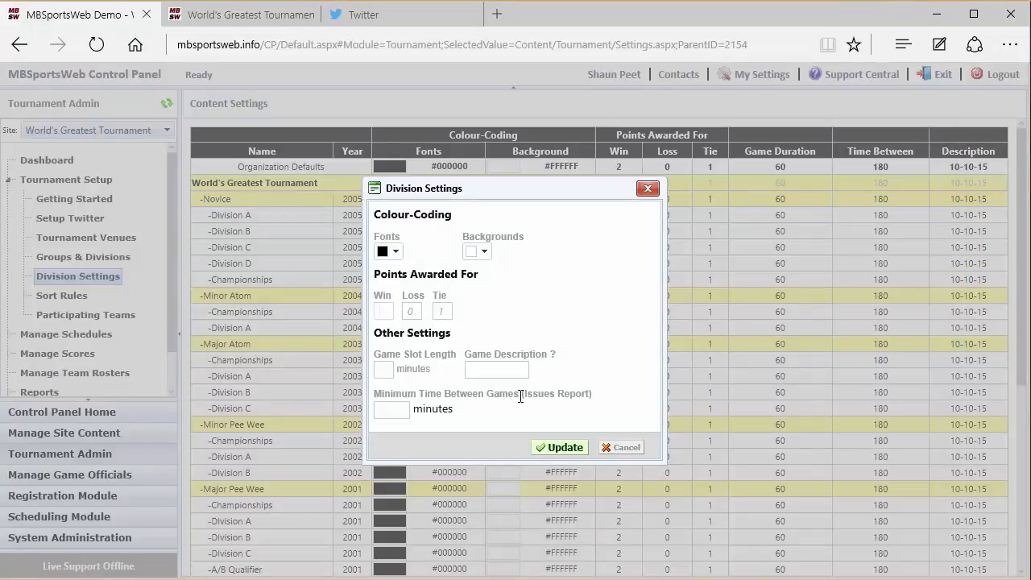
pyautogui.click(438, 313)
pyautogui.click(554, 449)
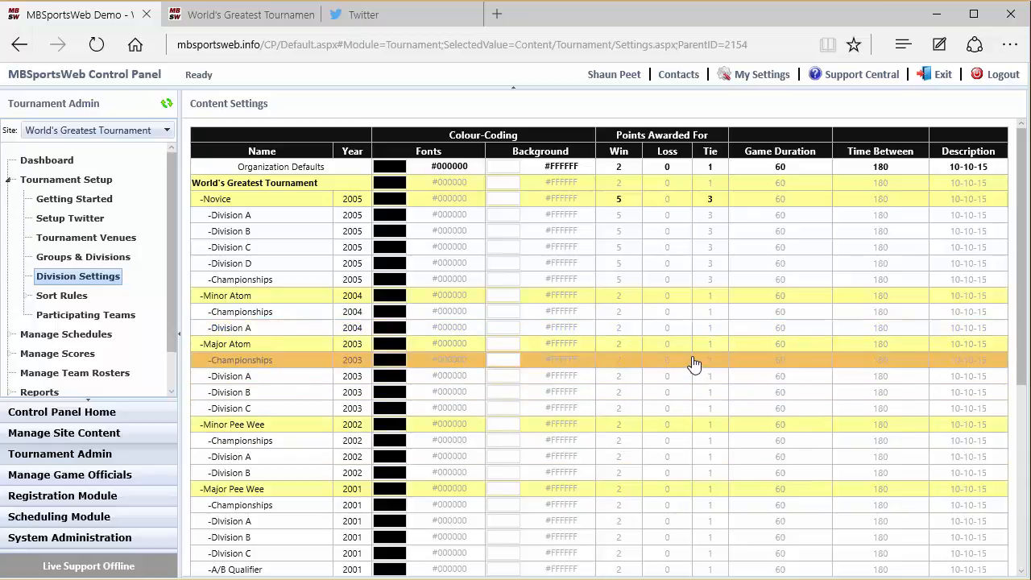
pyautogui.click(651, 287)
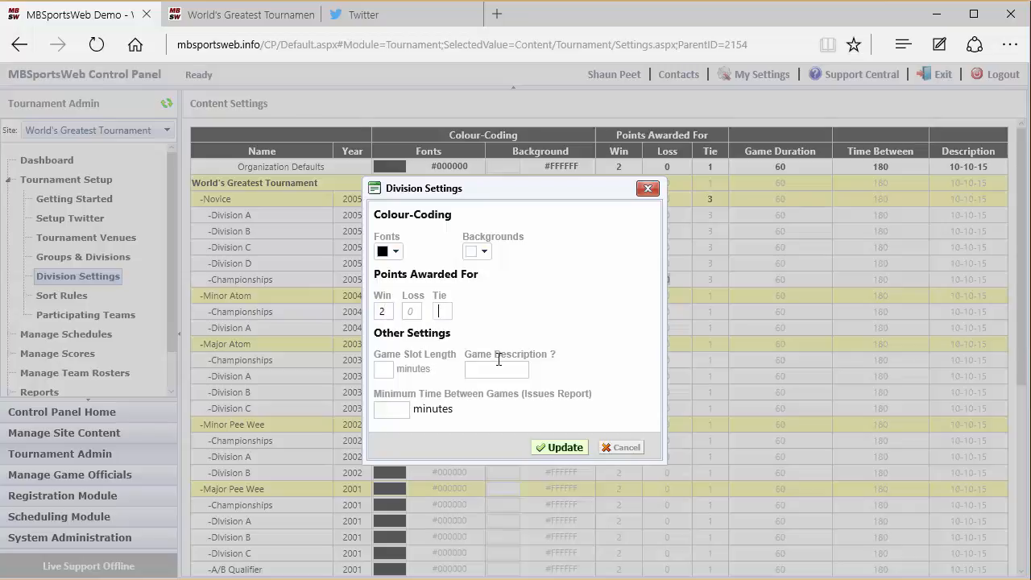
pyautogui.click(564, 447)
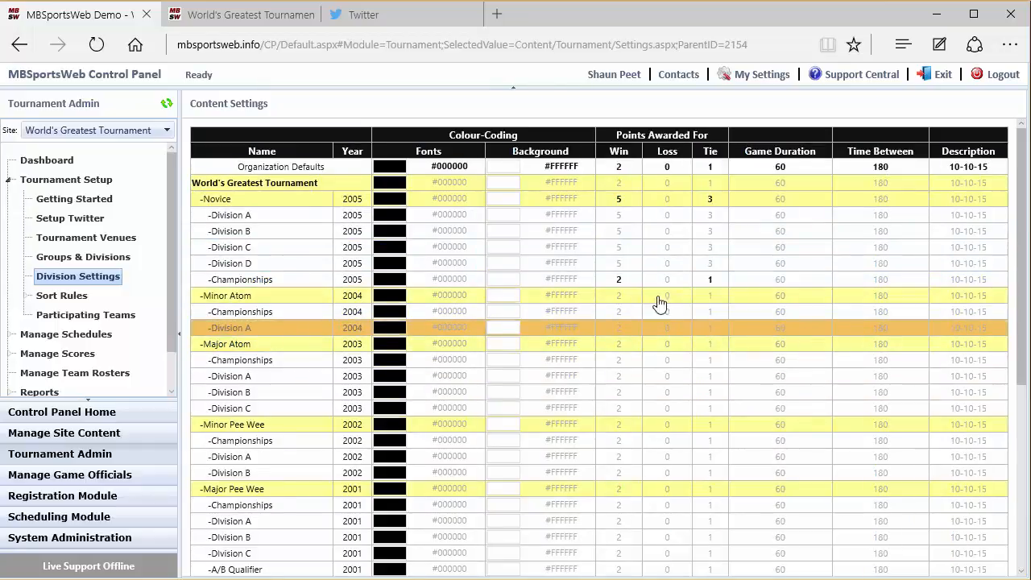
# - Set the tournament-level defaults to 4 points per win, 2 per tie and a 90-minute game slot length
pyautogui.click(671, 187)
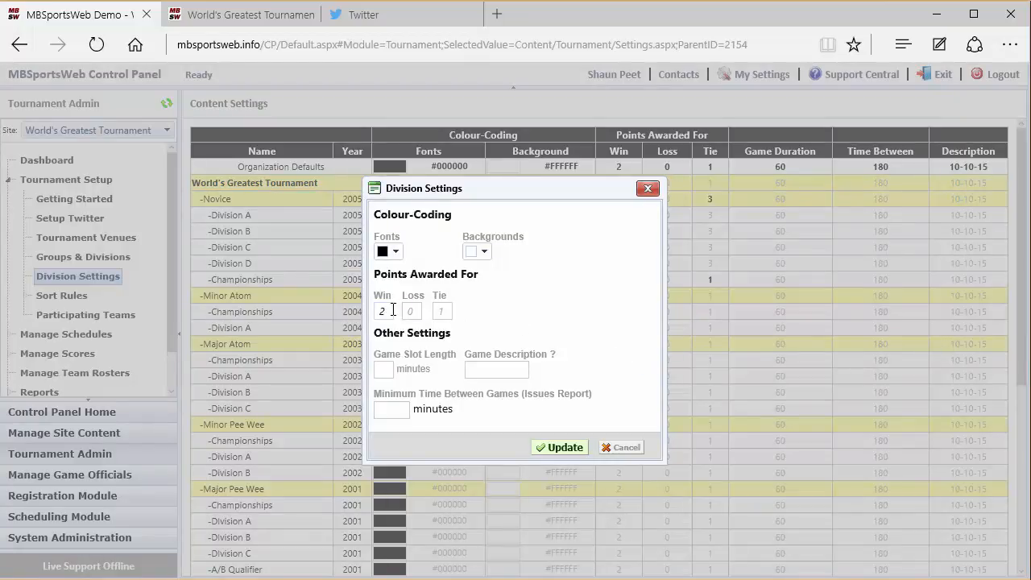
pyautogui.click(393, 309)
pyautogui.write('4')
pyautogui.click(441, 310)
pyautogui.click(387, 371)
pyautogui.write('90')
pyautogui.click(556, 447)
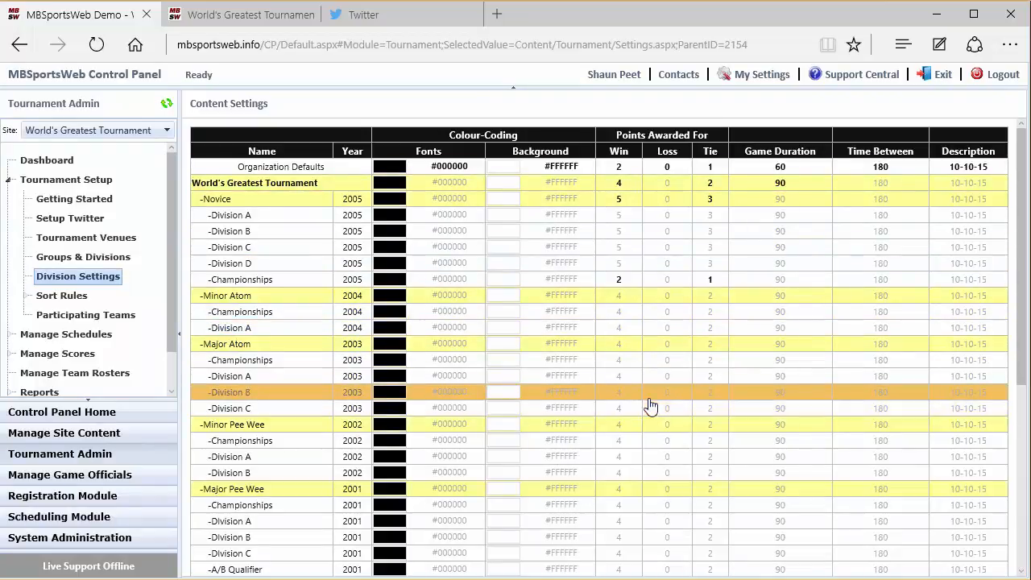
# - Clear the Novice group's own win and tie points so it inherits the tournament-level values
pyautogui.click(667, 201)
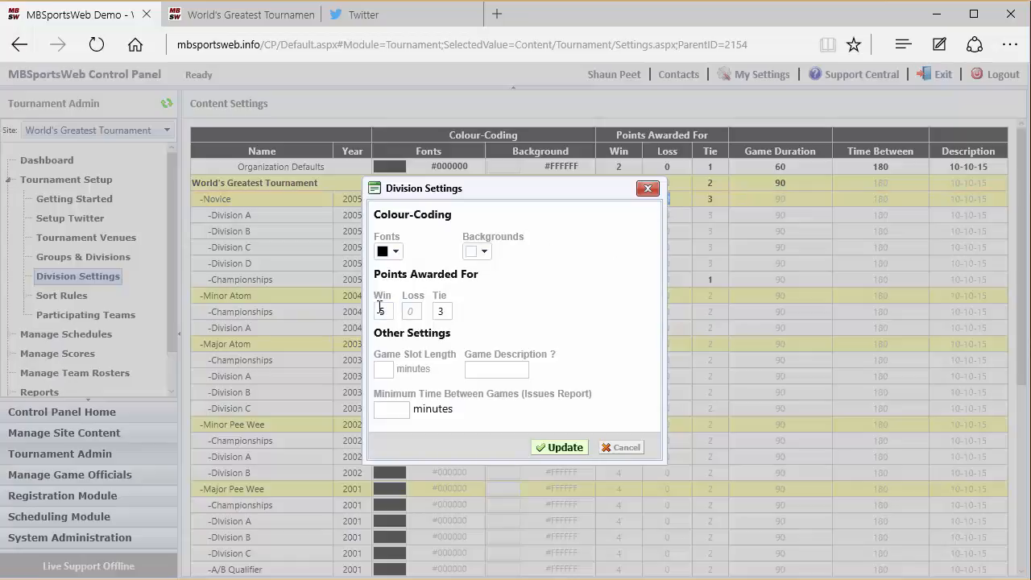
pyautogui.press('BackSpace')
pyautogui.click(444, 311)
pyautogui.press('BackSpace')
pyautogui.click(568, 447)
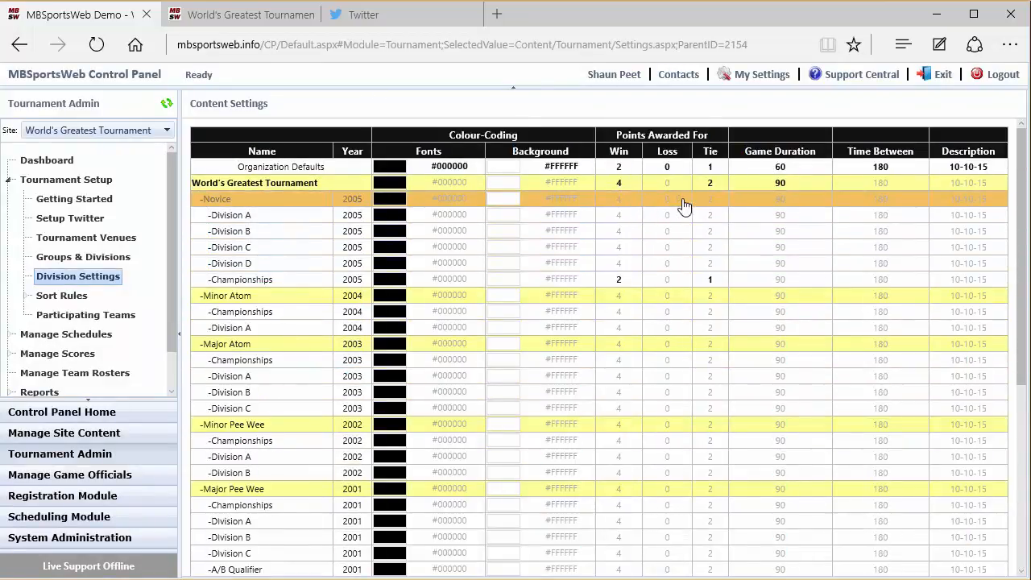
# - Clear the win and tie points set specifically for the Novice Championships division
pyautogui.click(667, 279)
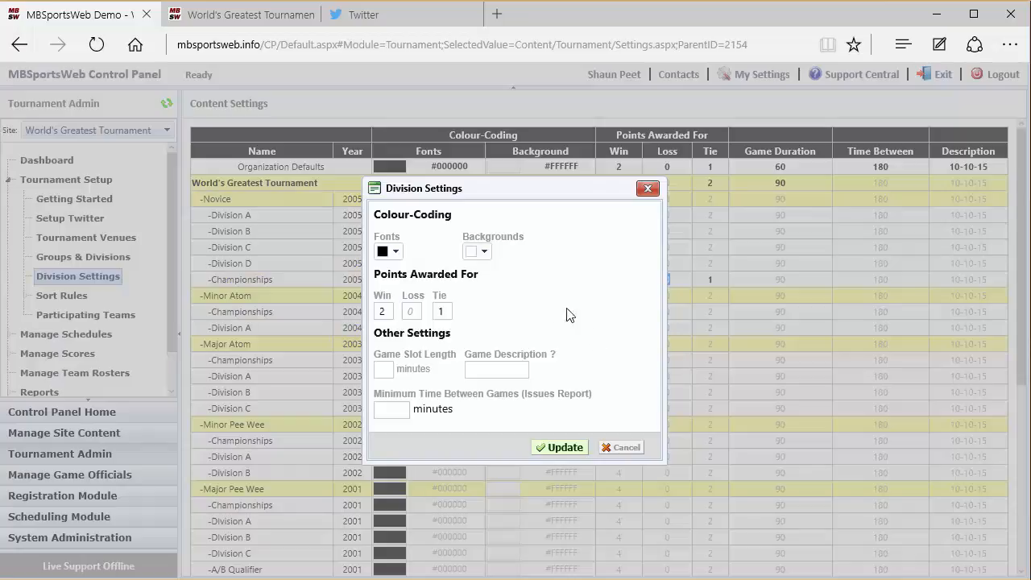
pyautogui.click(391, 315)
pyautogui.press('BackSpace')
pyautogui.click(560, 449)
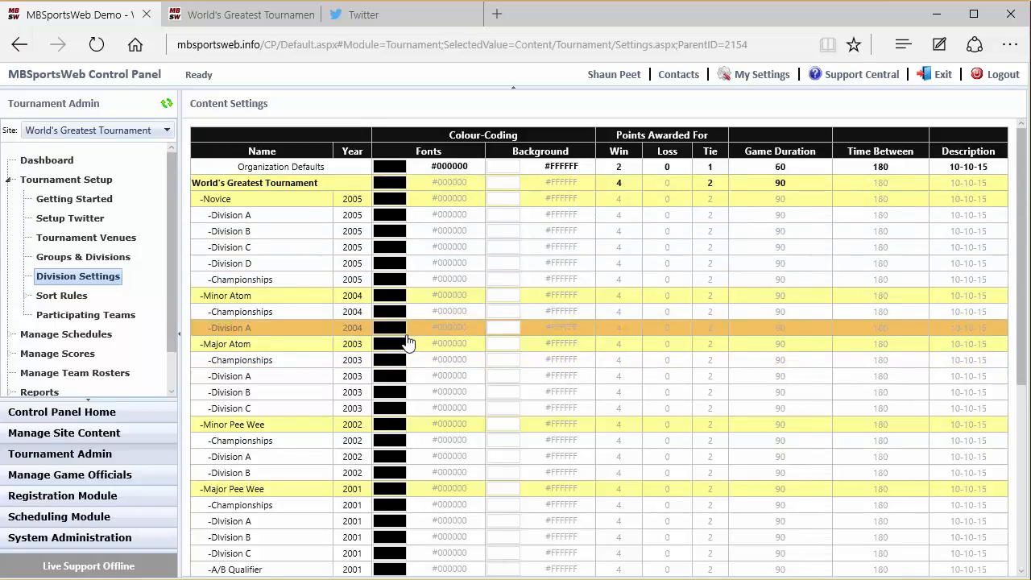
# - Review the tournament's default sort rules and the list of available sort rules
pyautogui.click(66, 299)
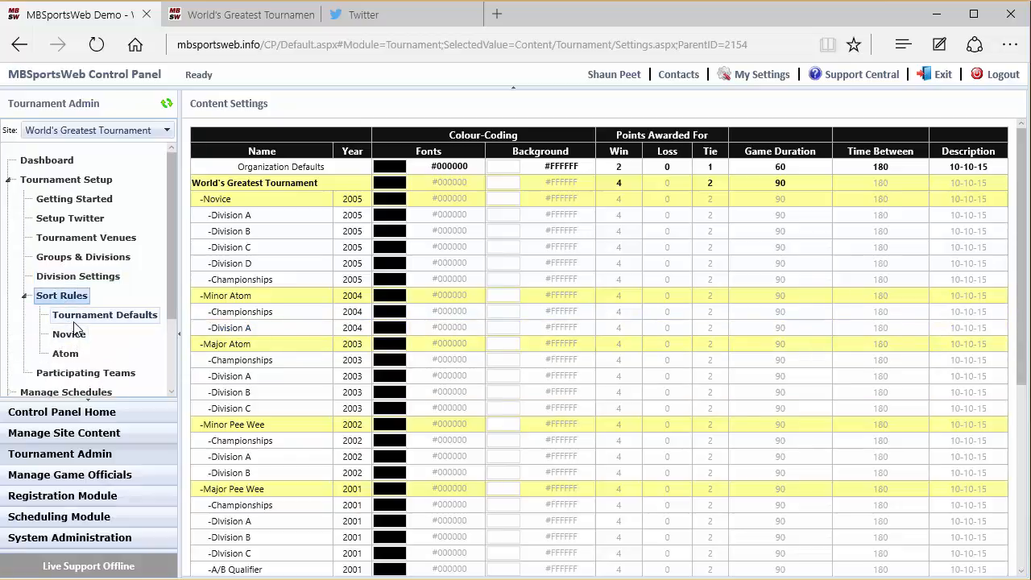
pyautogui.click(73, 321)
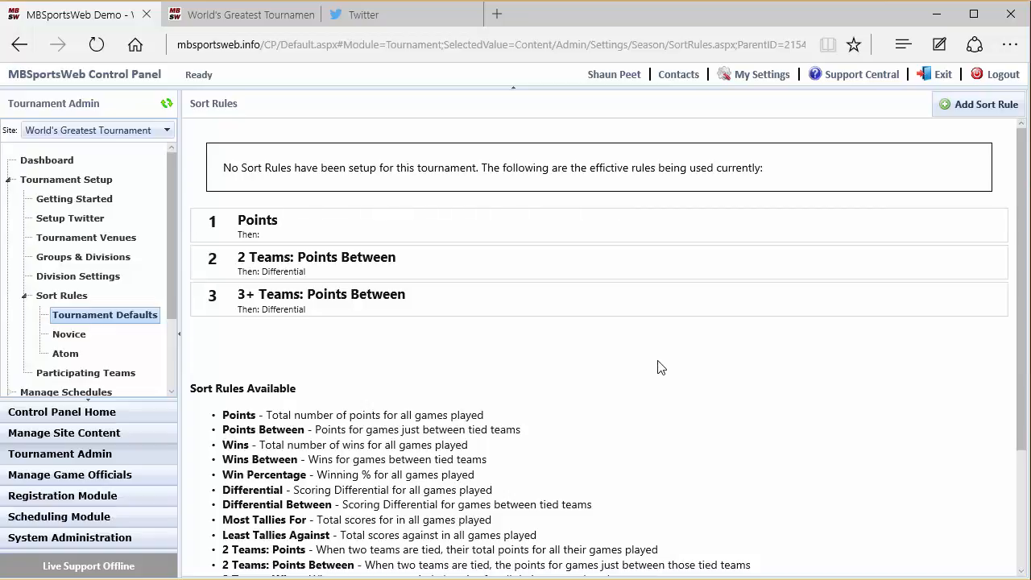
pyautogui.scroll(-2, 660, 367)
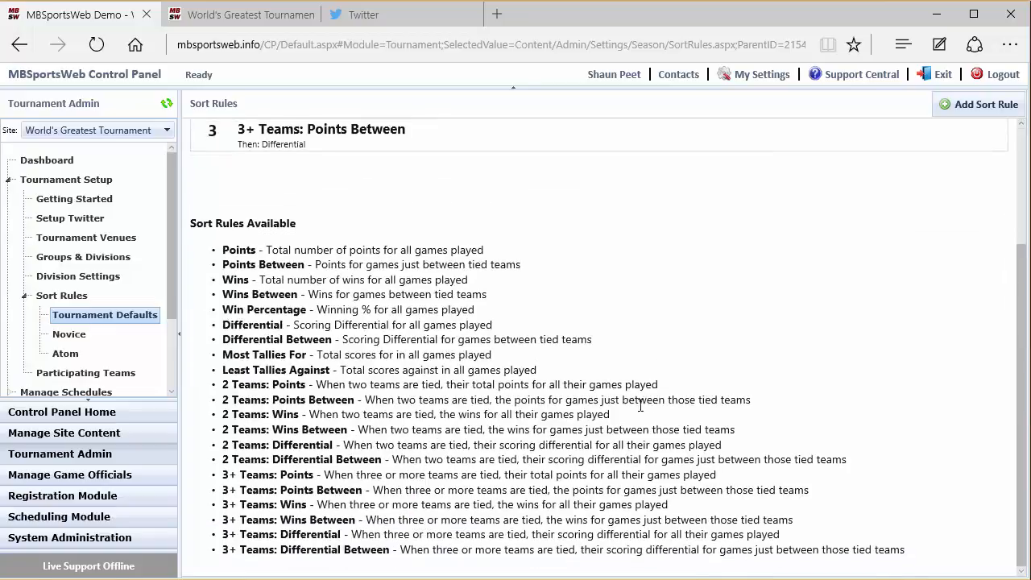
pyautogui.scroll(2, 616, 429)
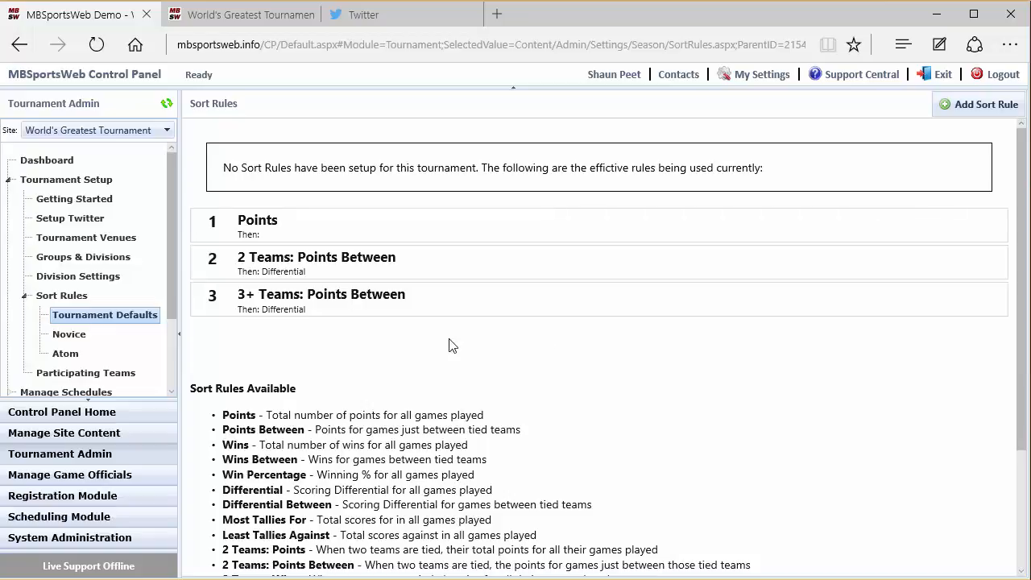
pyautogui.click(25, 295)
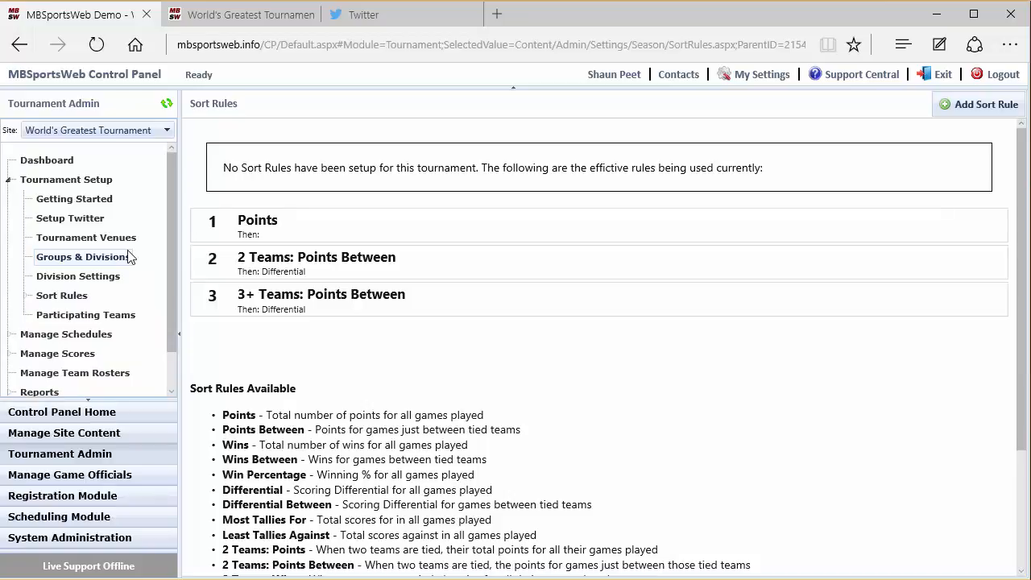
# - Open the participating teams list and review the fields for adding a single team to the Novice group, without adding one
pyautogui.click(96, 315)
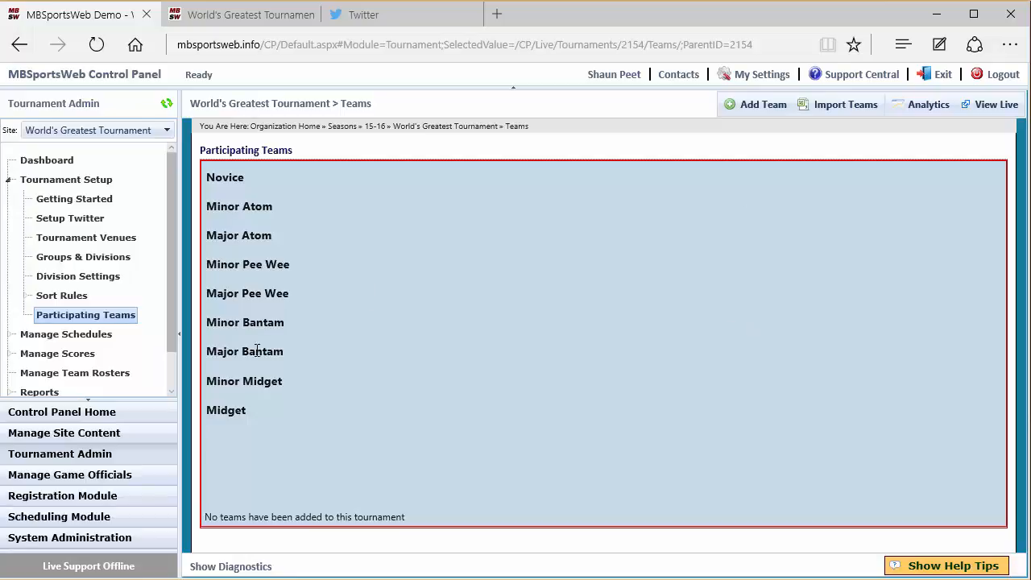
pyautogui.click(746, 106)
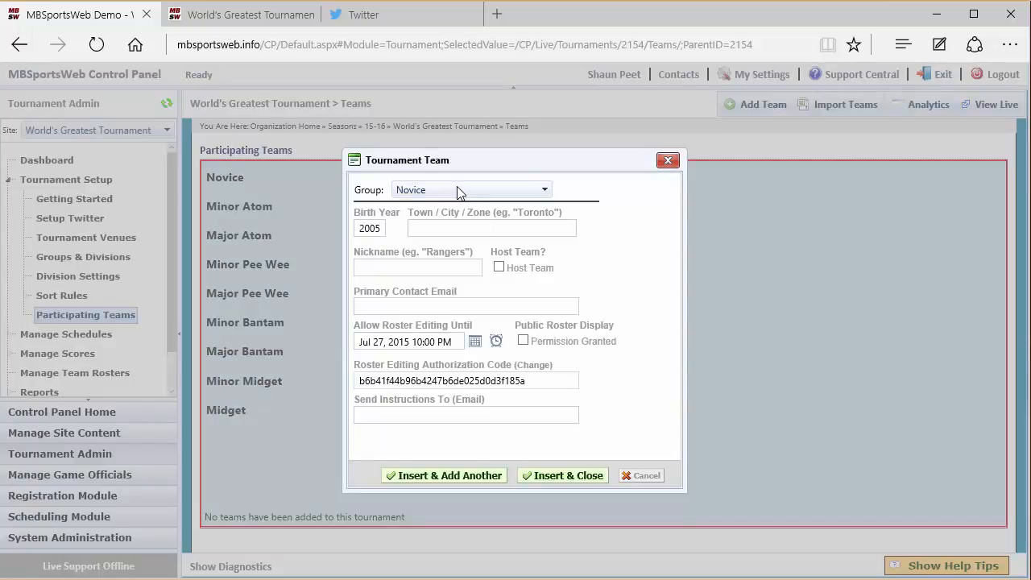
pyautogui.click(447, 228)
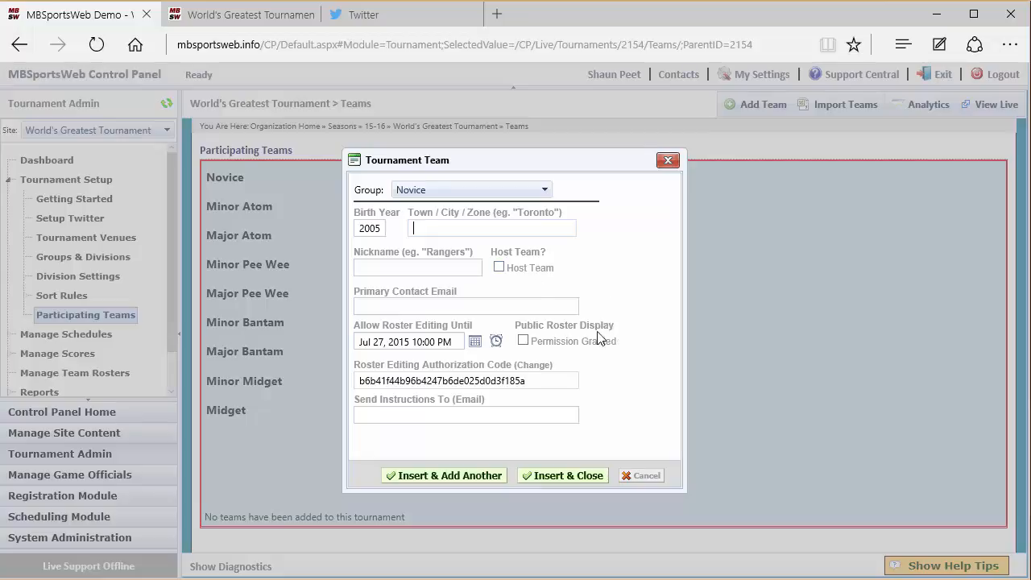
pyautogui.click(420, 305)
pyautogui.click(409, 413)
pyautogui.click(404, 418)
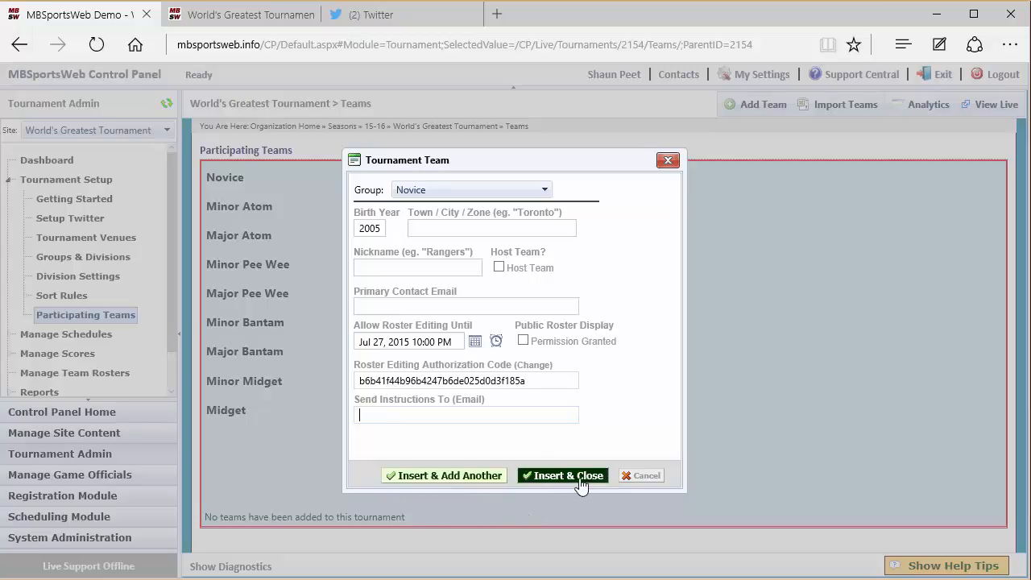
pyautogui.click(641, 475)
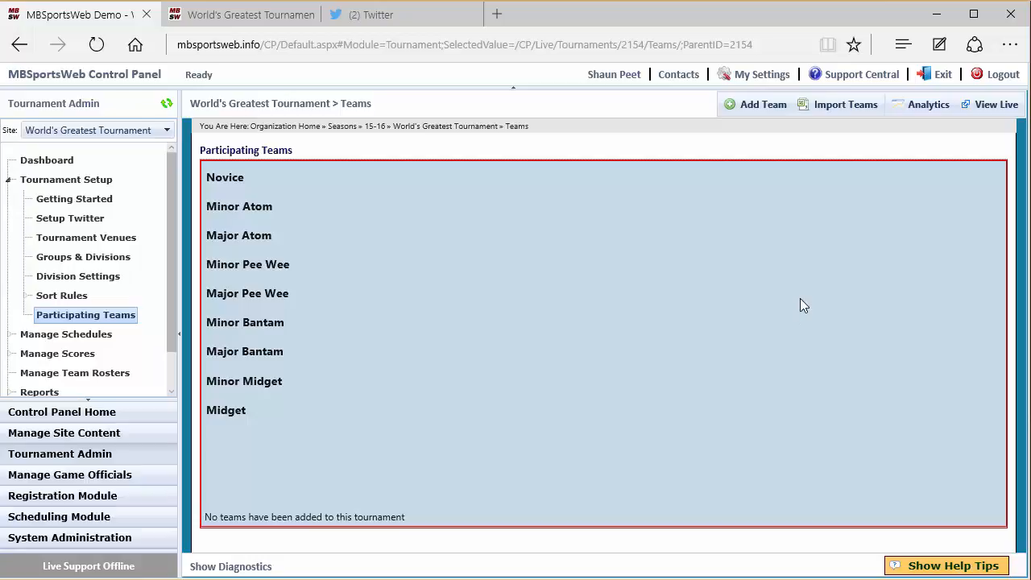
# - Open the team import page, review the expected file format, and choose the import-teams file from the tournament-module folder
pyautogui.click(830, 108)
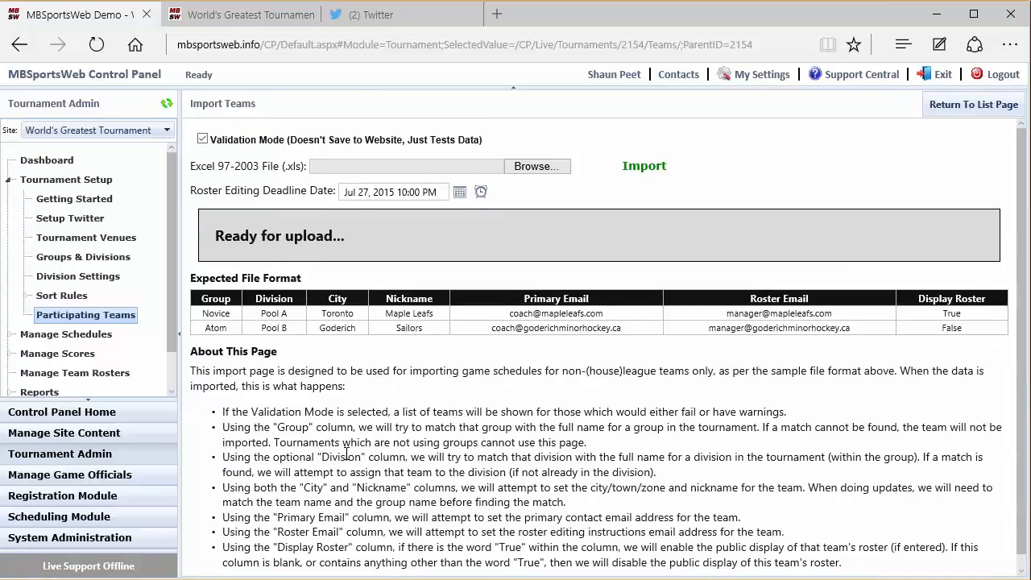
pyautogui.scroll(-1, 347, 451)
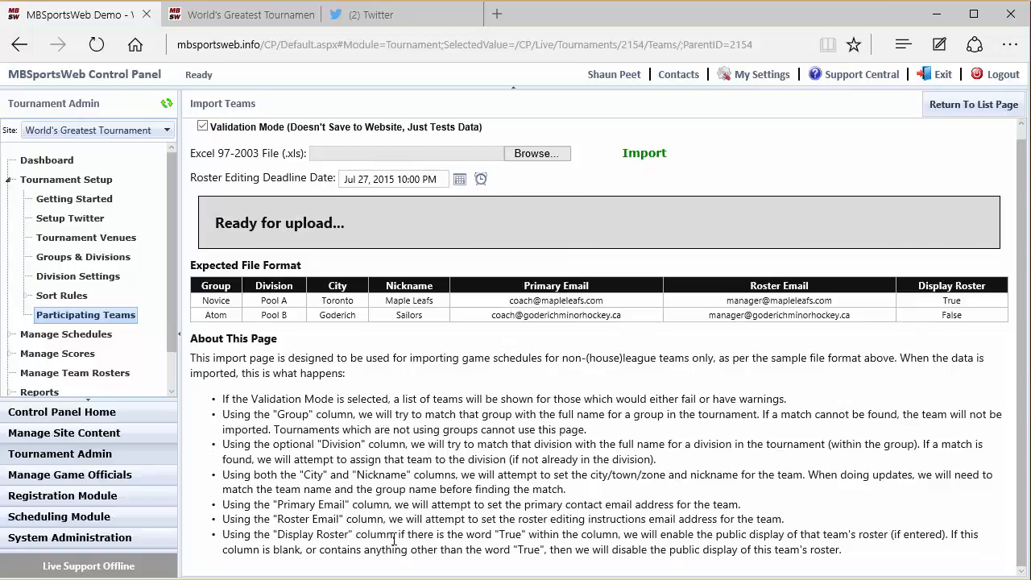
pyautogui.scroll(1, 399, 548)
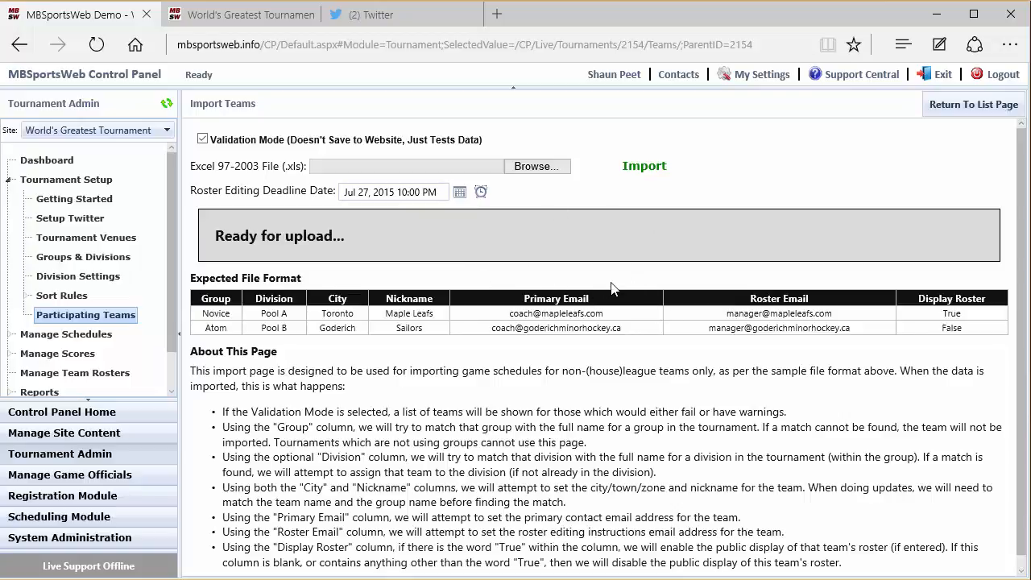
pyautogui.click(532, 168)
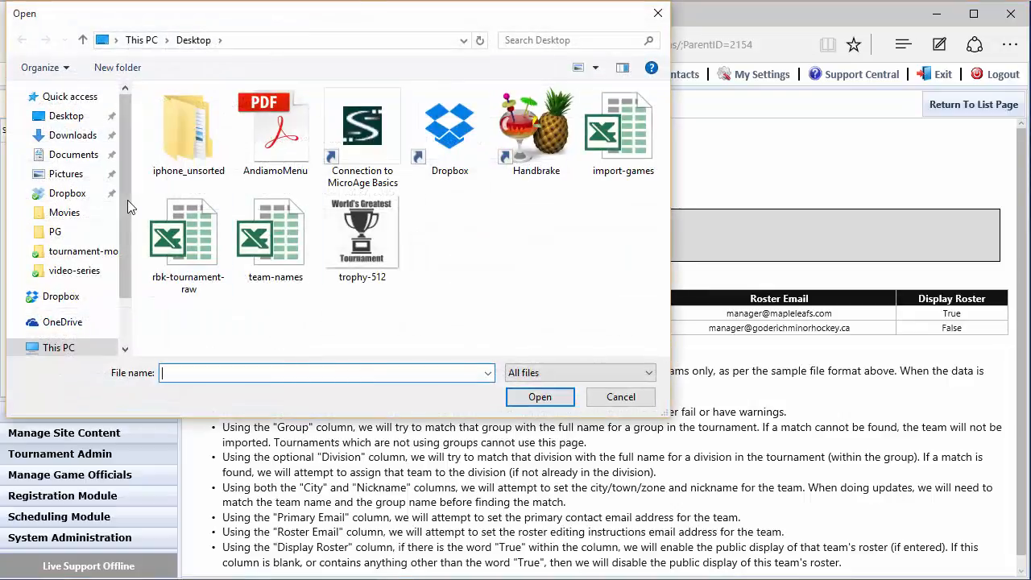
pyautogui.click(80, 250)
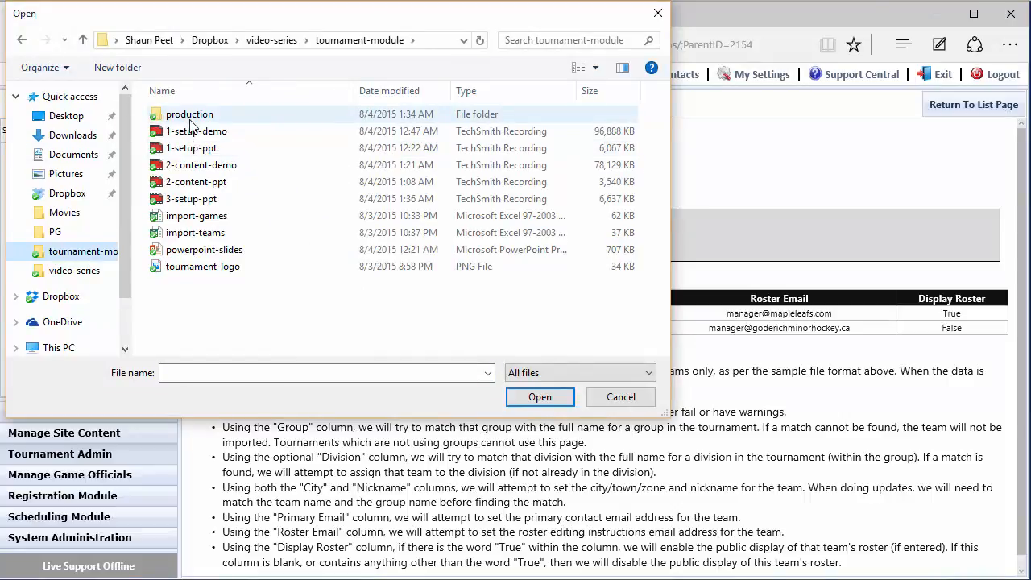
pyautogui.click(220, 234)
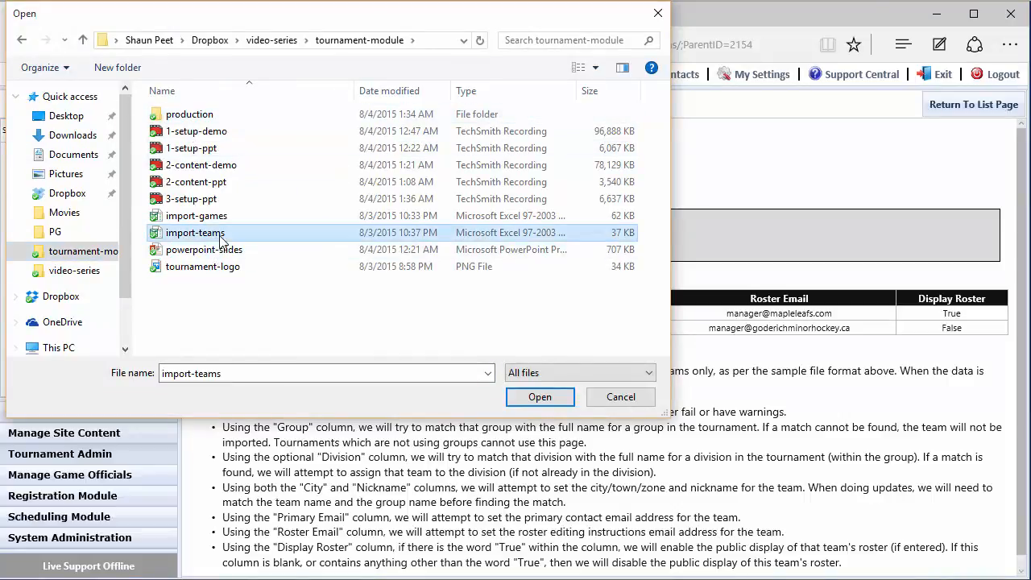
pyautogui.doubleClick(220, 238)
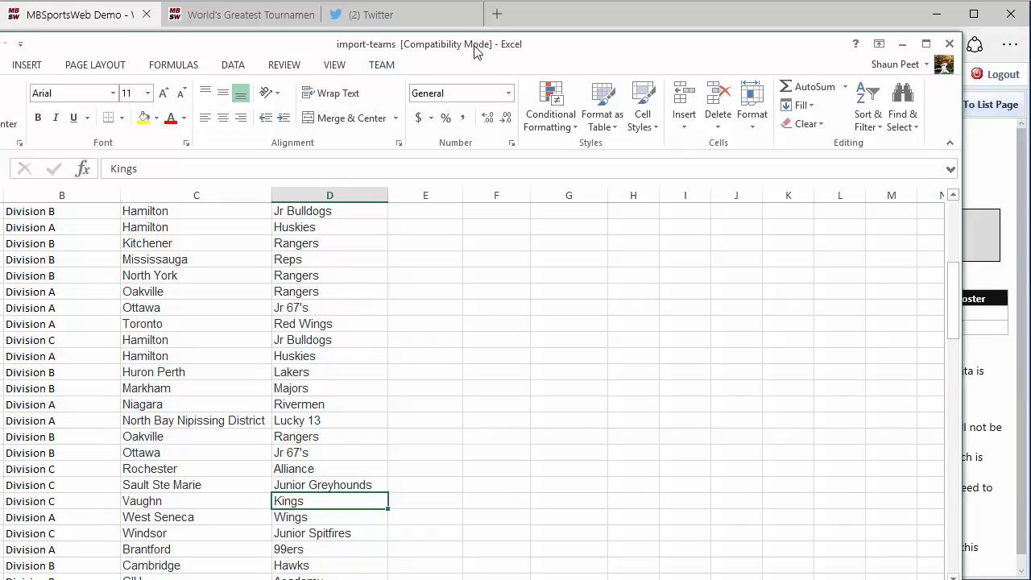
# - Examine the import-teams workbook in Excel, checking its column headings, team rows, and the group and division entries
pyautogui.doubleClick(476, 42)
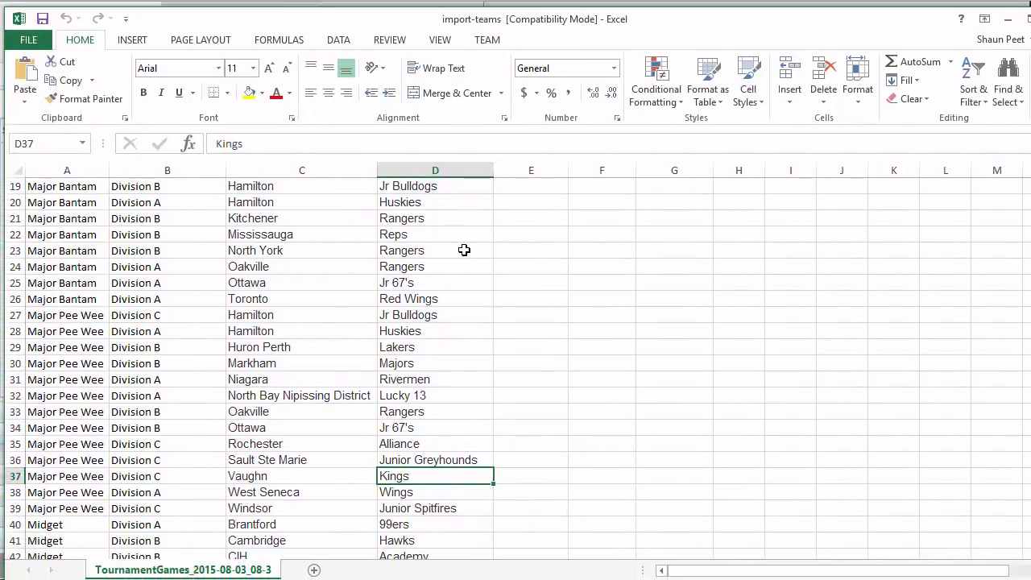
pyautogui.click(583, 280)
pyautogui.scroll(6, 584, 279)
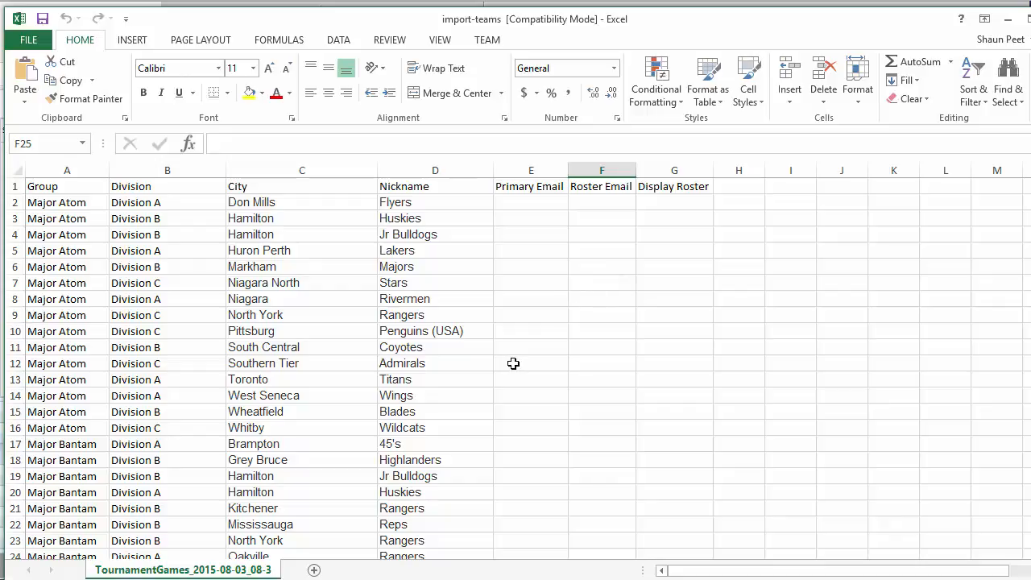
pyautogui.scroll(-4, 513, 363)
pyautogui.scroll(-20, 513, 363)
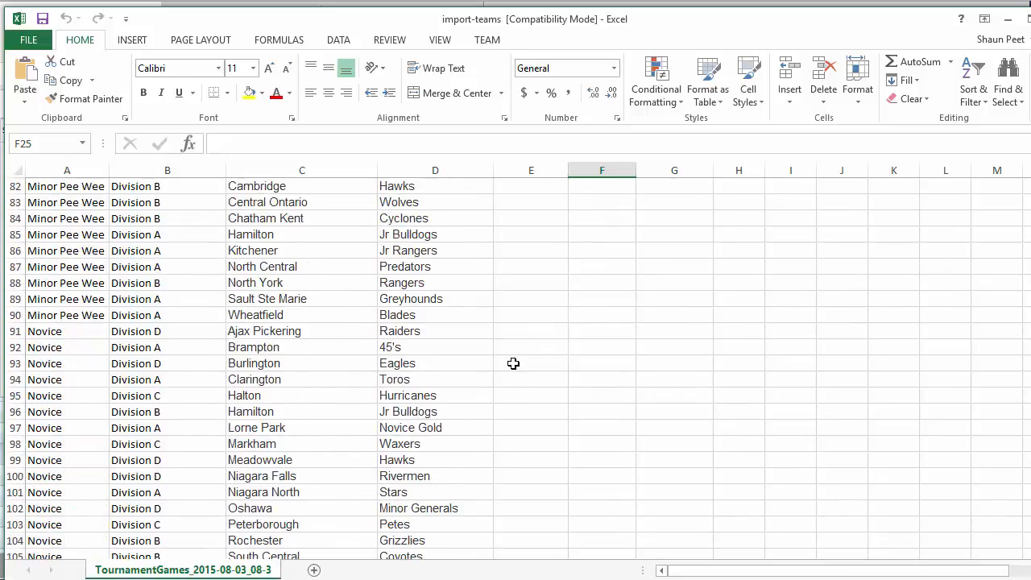
pyautogui.scroll(20, 513, 363)
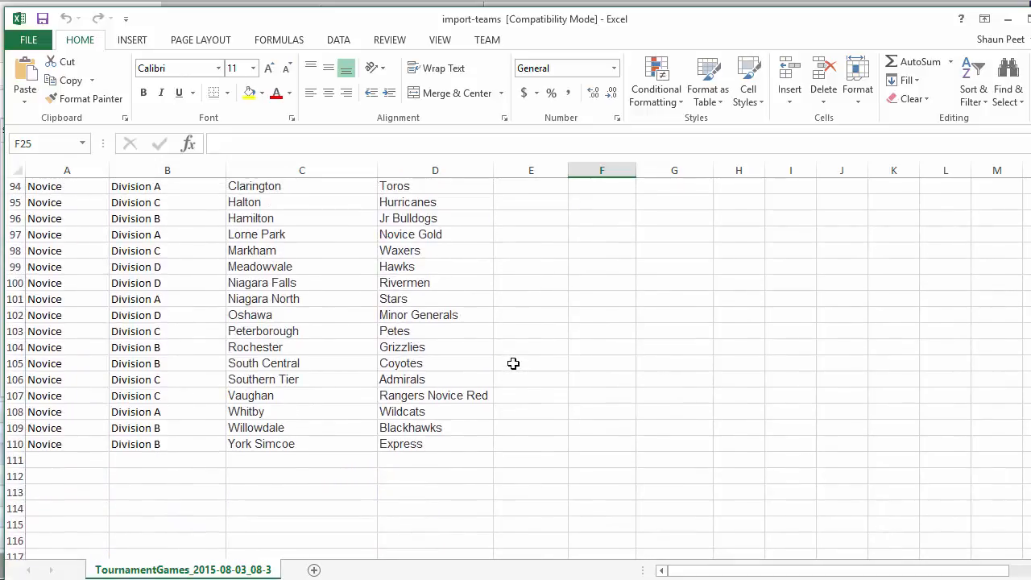
pyautogui.scroll(20, 513, 364)
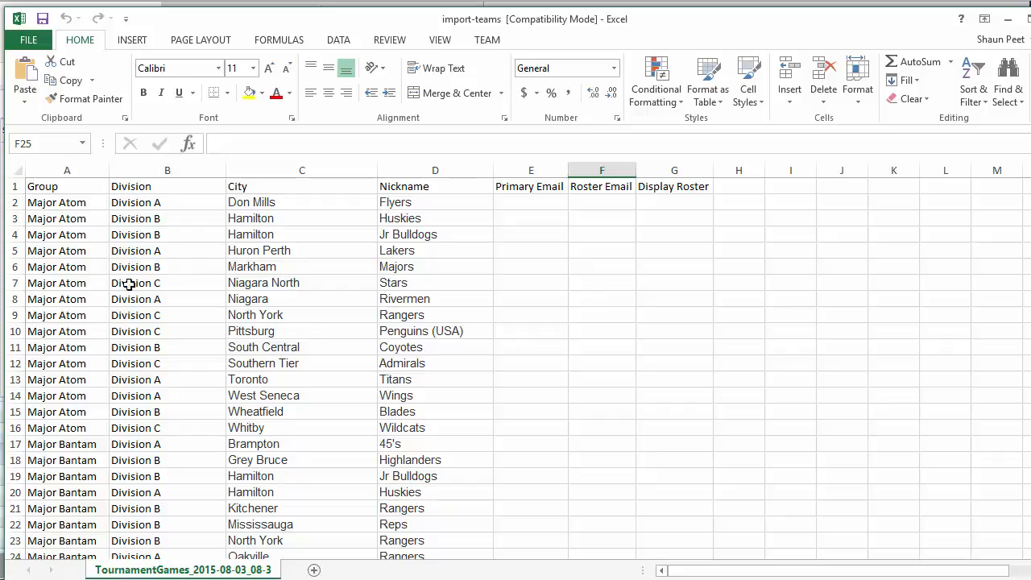
pyautogui.click(50, 208)
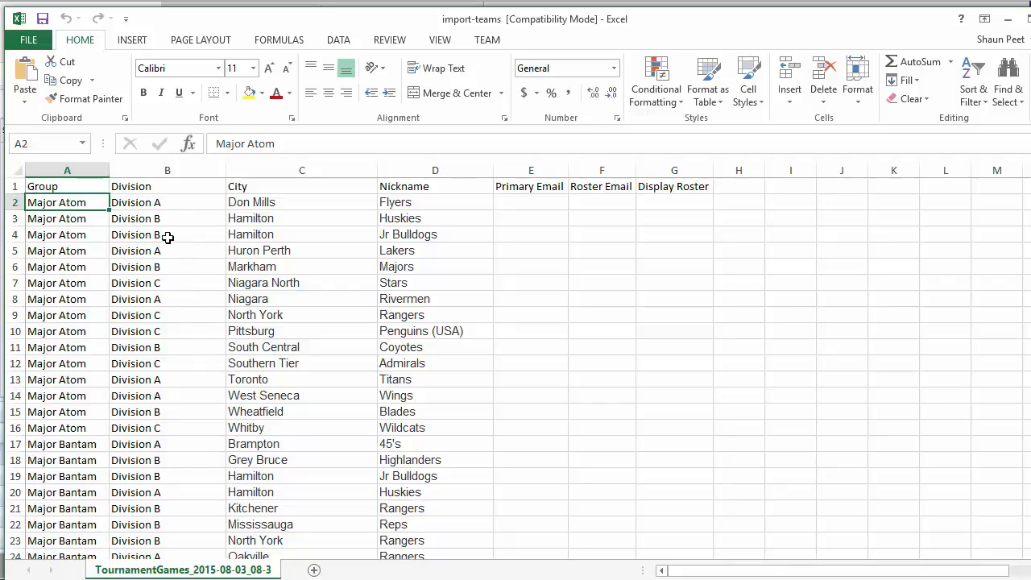
pyautogui.click(163, 201)
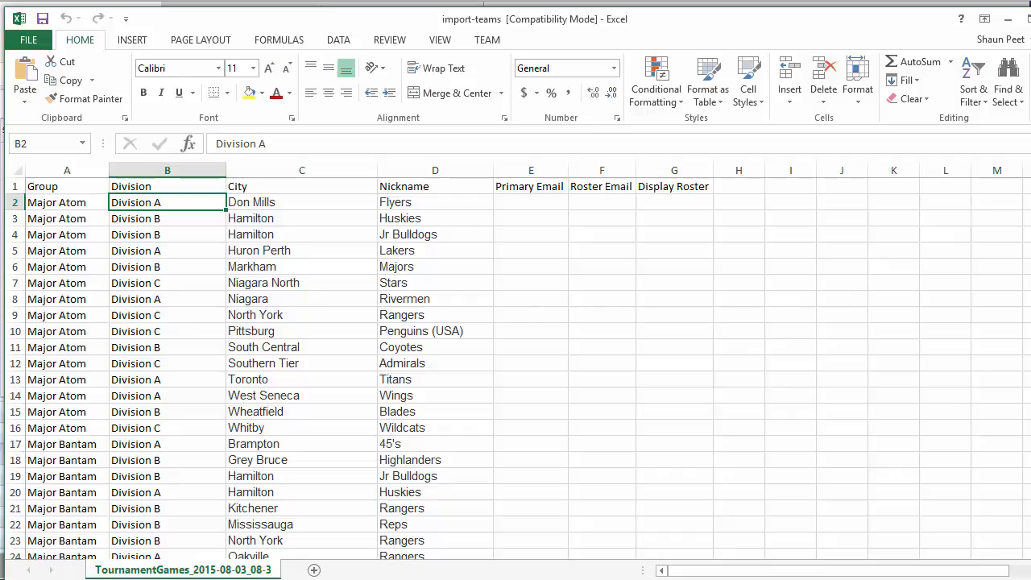
# - Back in MBSportsWeb, import the teams from the chosen file with Validation Mode off and check the participating teams list
pyautogui.hotkey('alt', 'Tab')
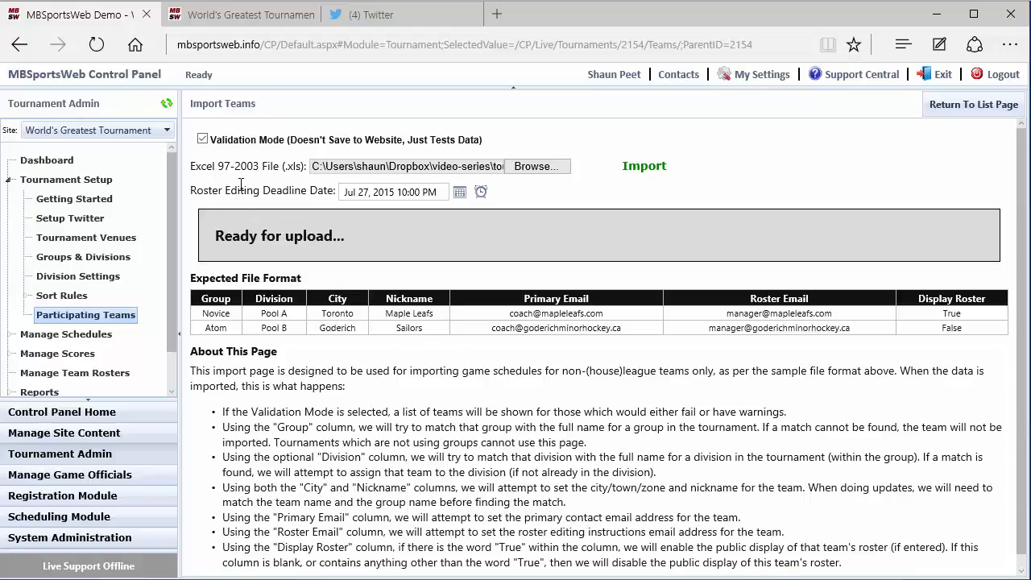
pyautogui.click(200, 141)
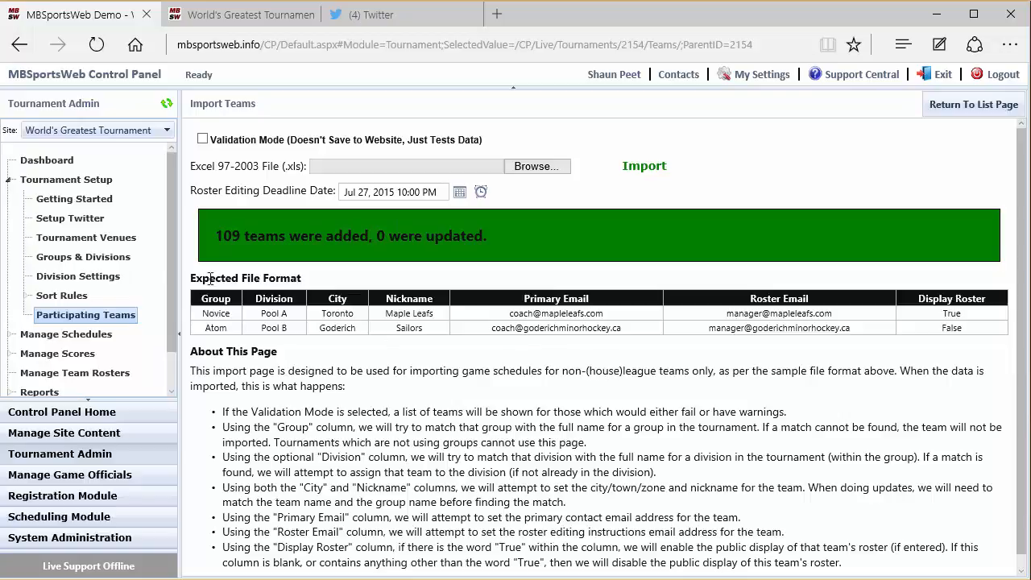
pyautogui.click(81, 315)
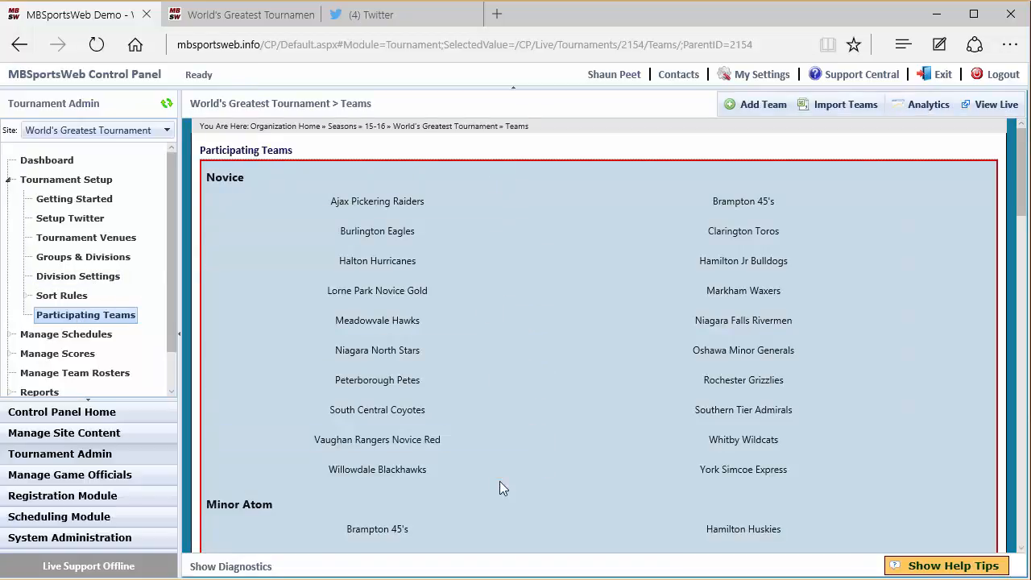
pyautogui.scroll(-3, 679, 483)
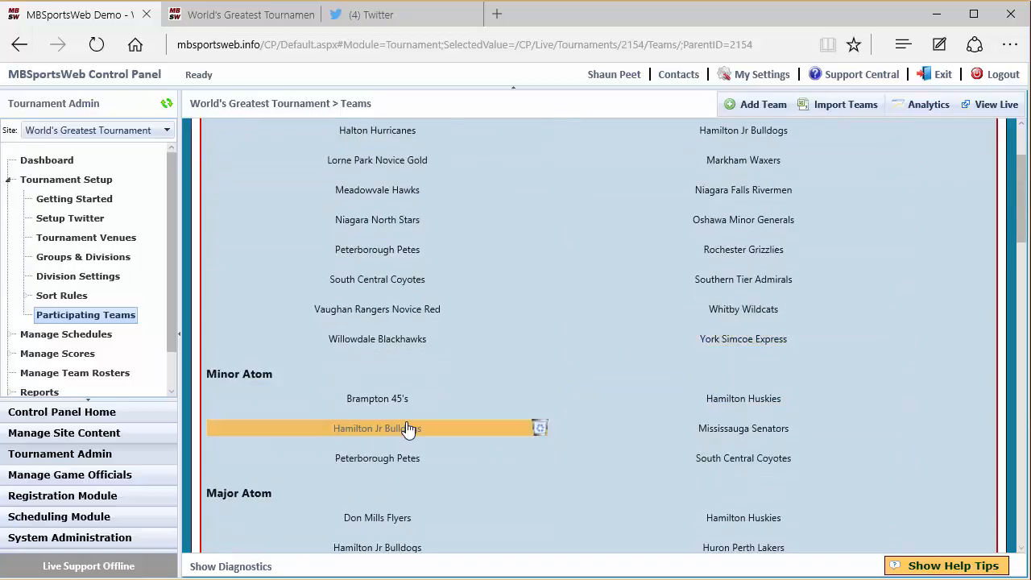
pyautogui.scroll(-7, 406, 421)
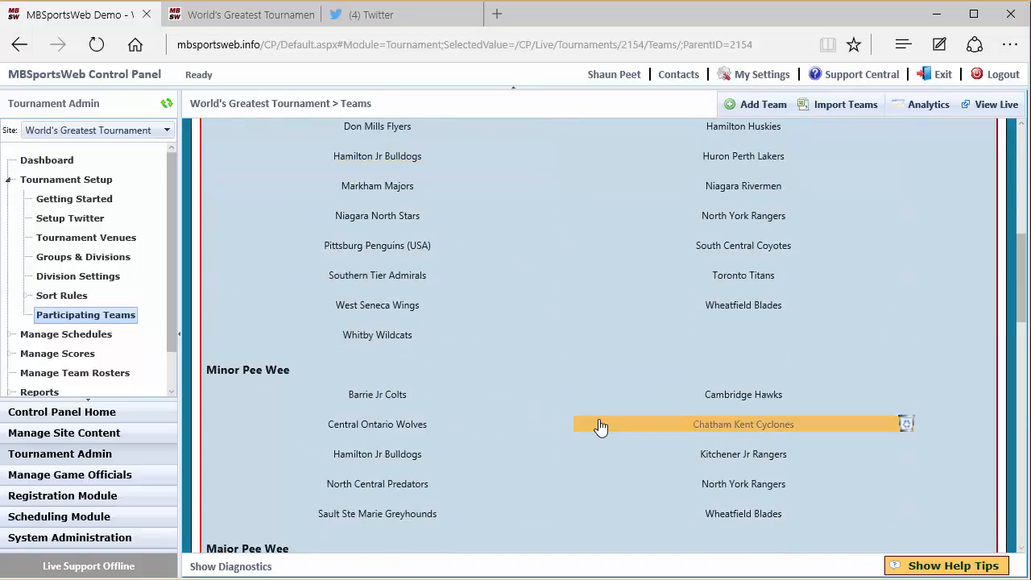
pyautogui.scroll(10, 598, 425)
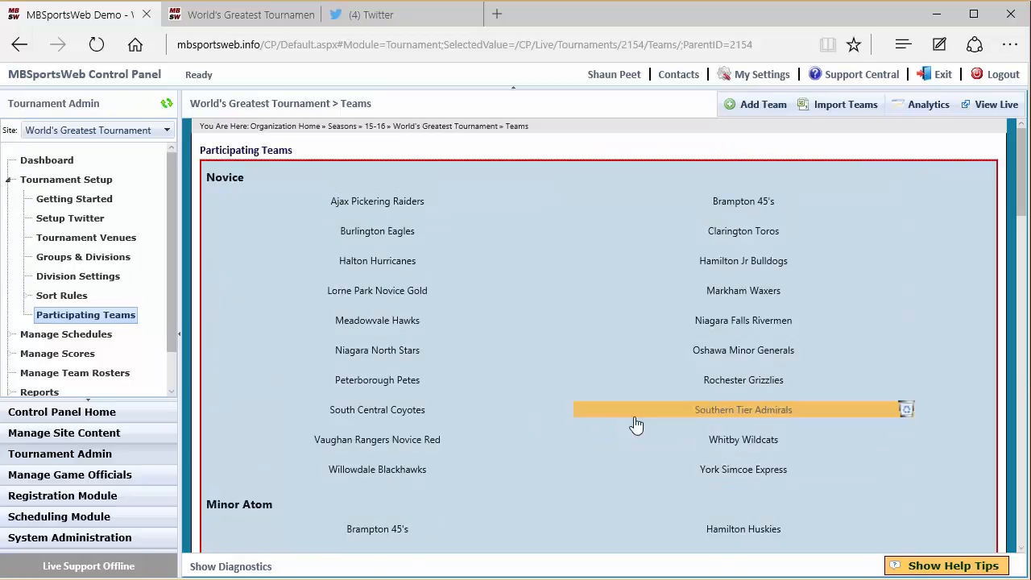
# - Mark the Novice group's Hamilton Jr Bulldogs as a host team and update the team
pyautogui.doubleClick(668, 271)
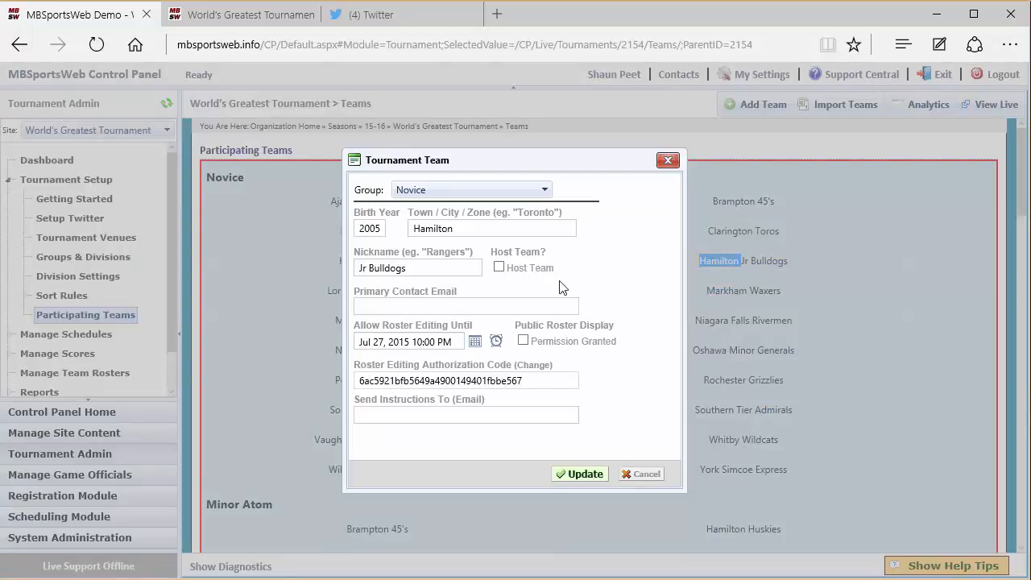
pyautogui.click(499, 267)
pyautogui.click(584, 472)
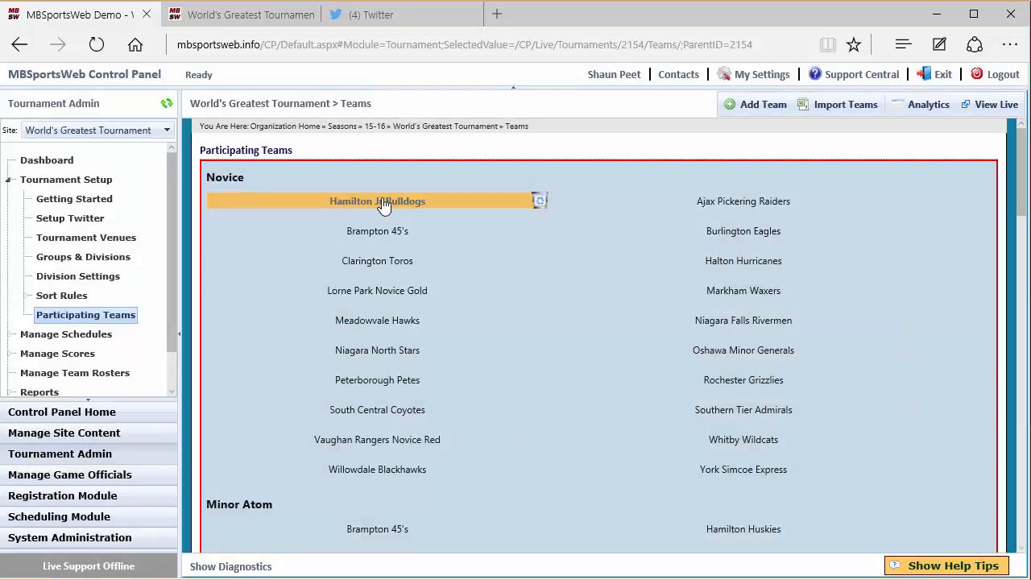
pyautogui.scroll(-2, 556, 417)
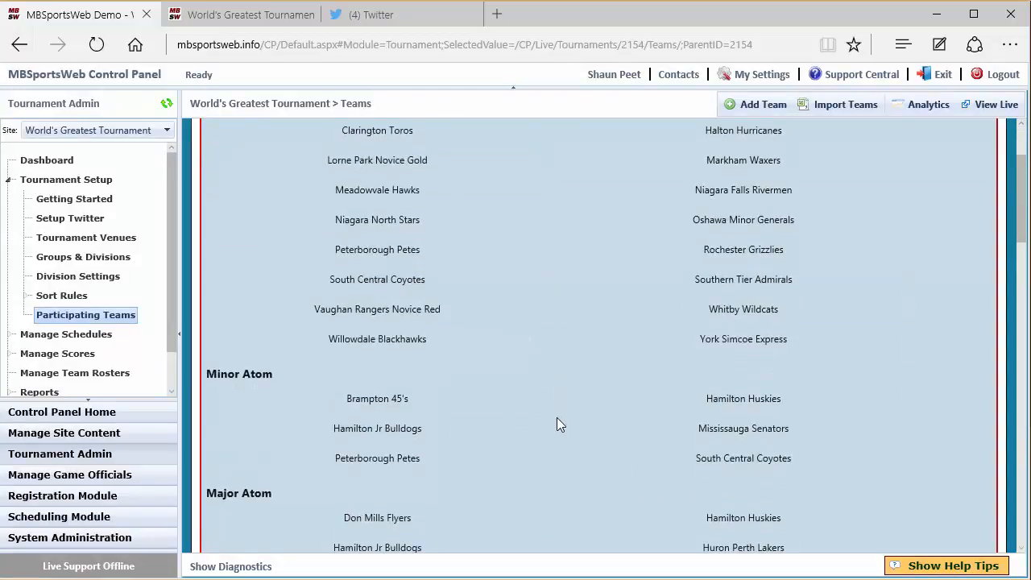